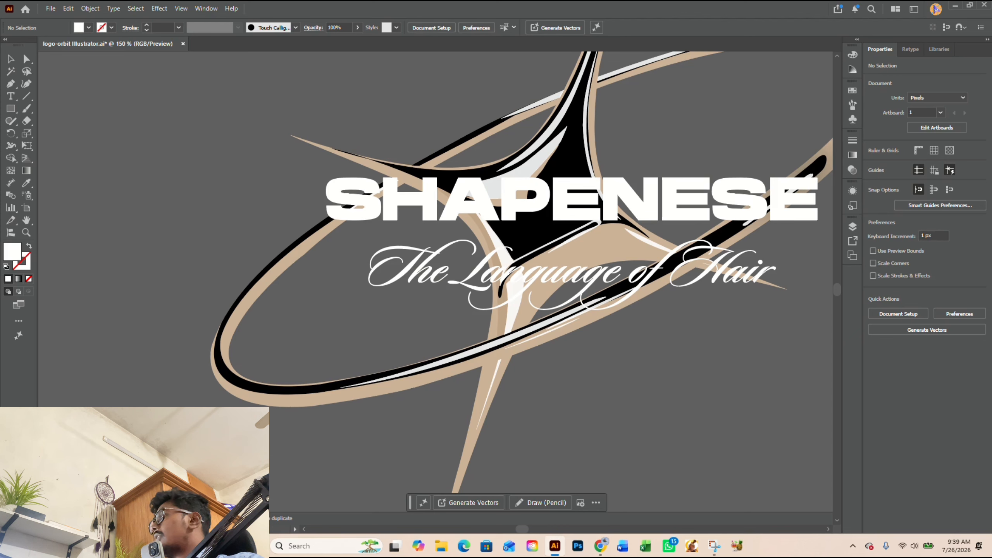
Step: Make the SHAPENESE wordmark over the star-and-orbit logo fully transparent by lowering its opacity to 0%
key("alt+Tab")
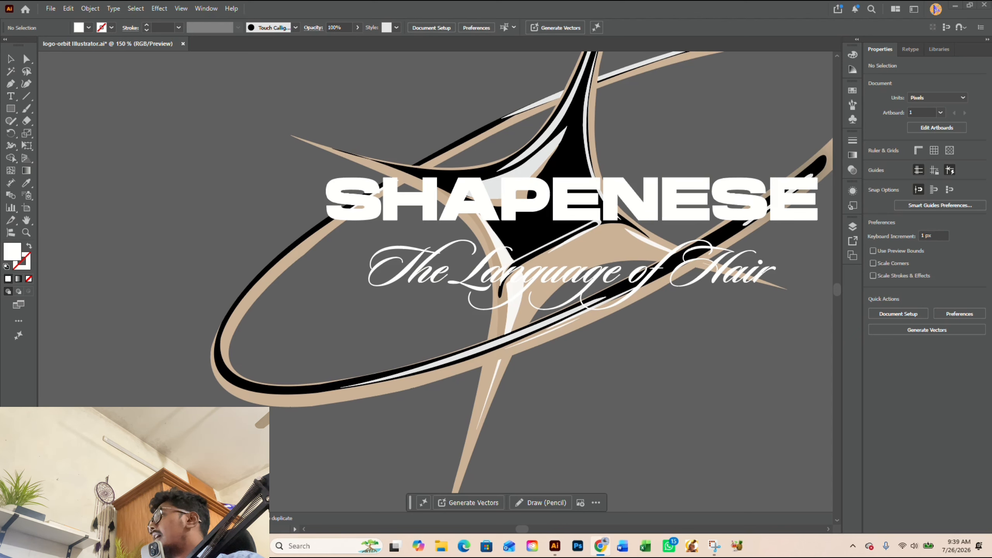
scroll(463, 311, "down", 3)
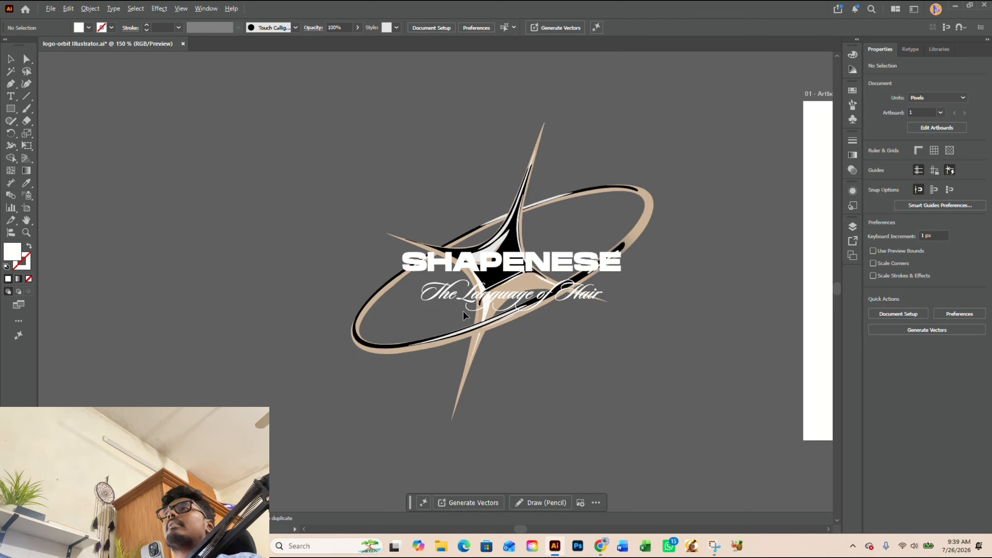
left_click(506, 301)
scroll(506, 301, "up", 1)
left_click(627, 358)
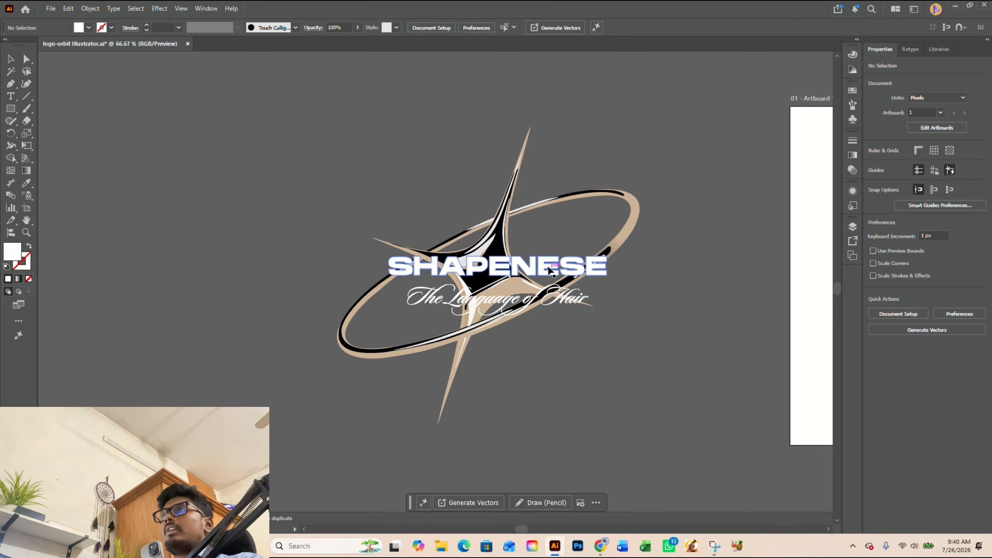
left_click(586, 274)
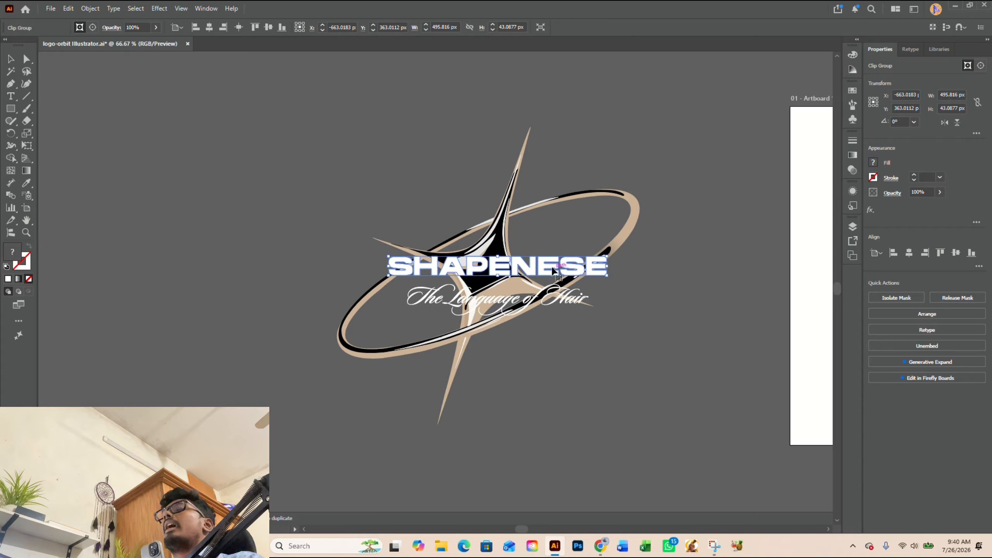
left_click(155, 27)
left_click_drag(156, 40, 108, 44)
left_click(724, 263)
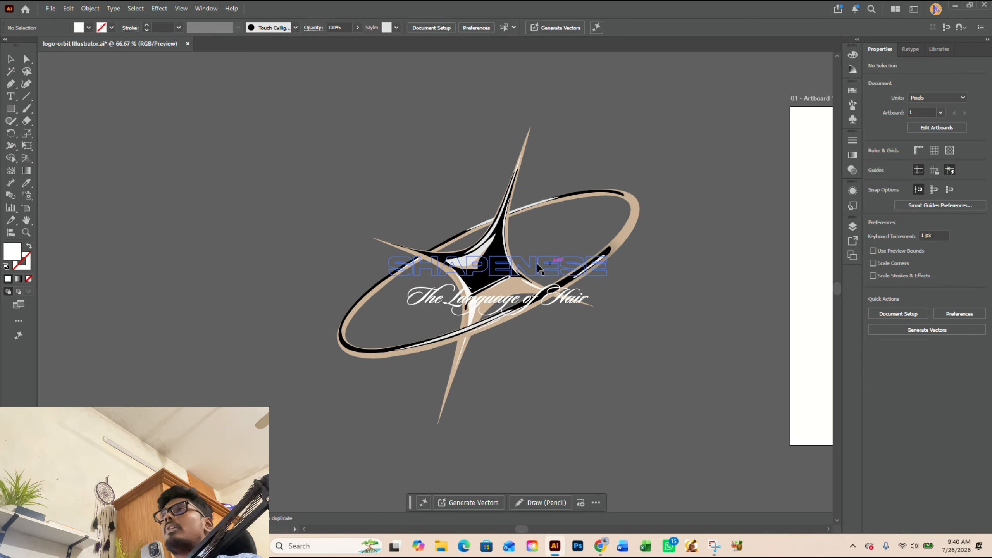
left_click(536, 264)
key("ctrl+shift+a")
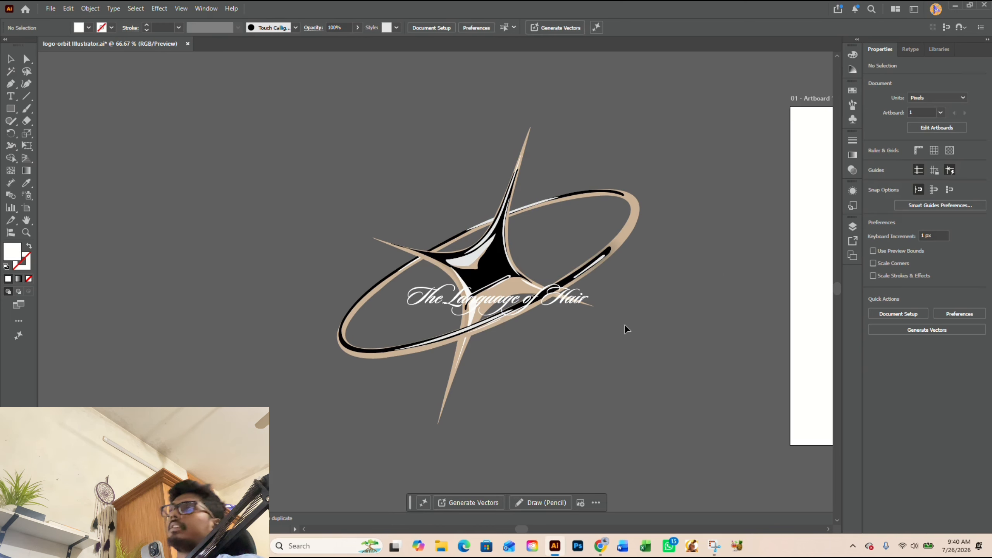
Step: Set the opacity of the script tagline "The Language of Hair" to 0%
scroll(487, 350, "up", 1)
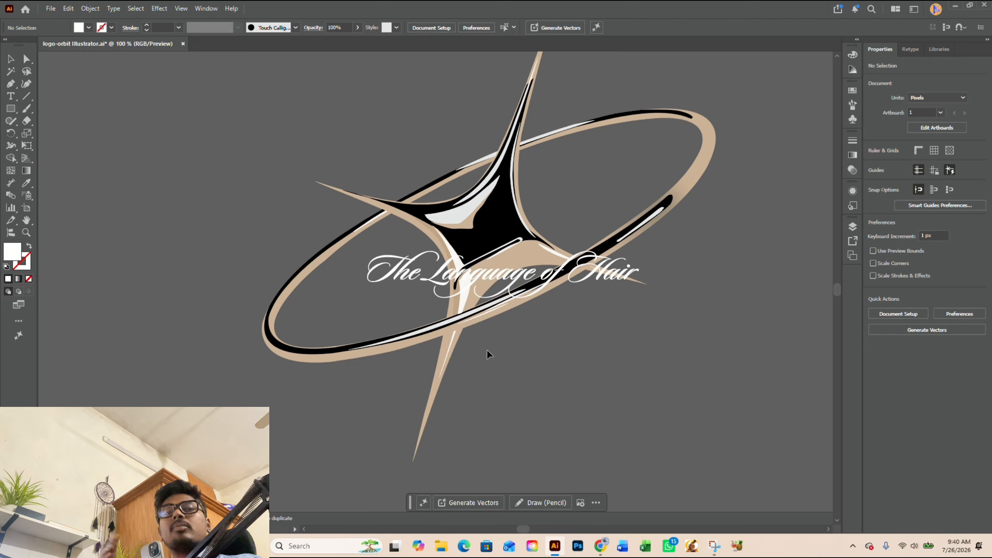
left_click(480, 276)
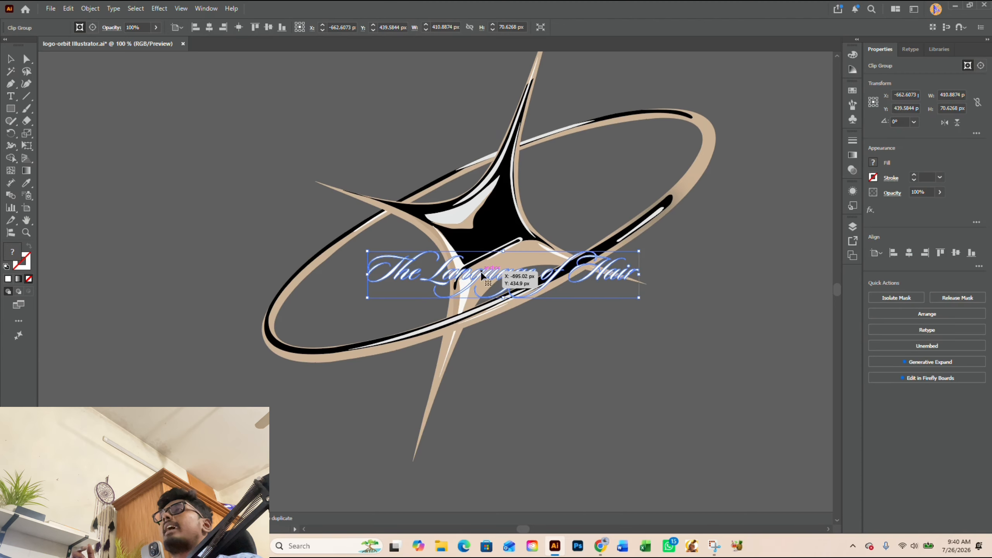
left_click(156, 27)
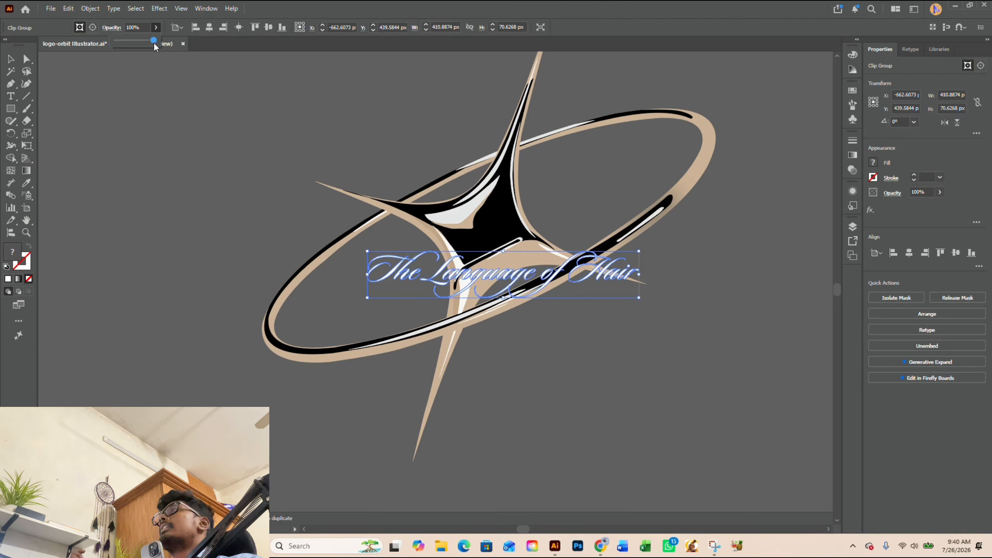
left_click_drag(154, 42, 101, 40)
left_click(425, 284)
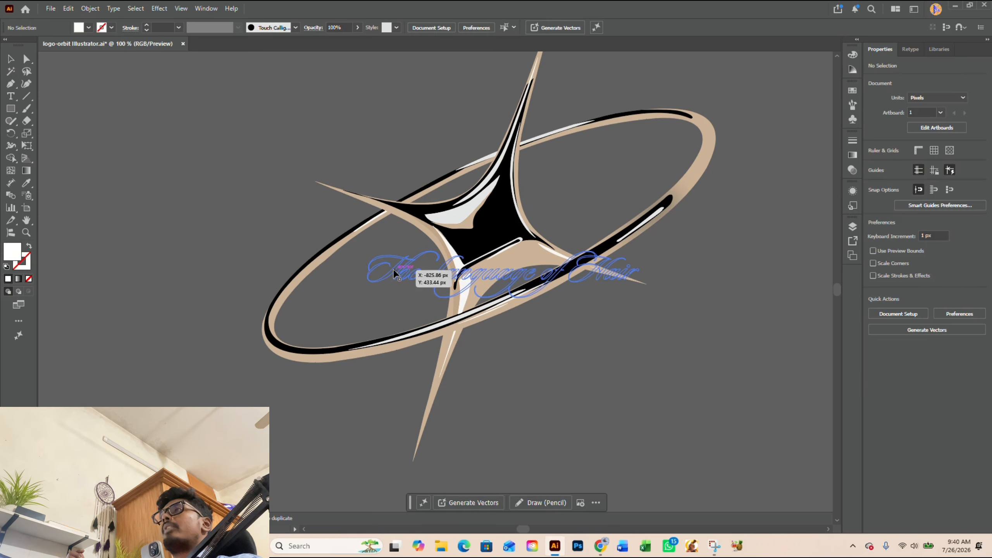
left_click(393, 269)
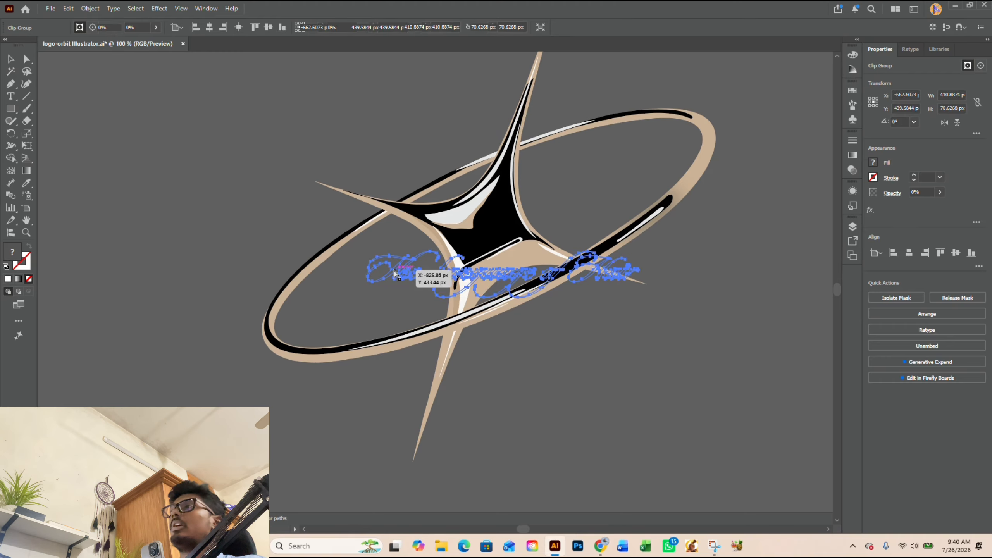
left_click(647, 301)
Step: Try moving the beige star-and-orbit group away from the rest of the logo, and undo each move
left_click(537, 263)
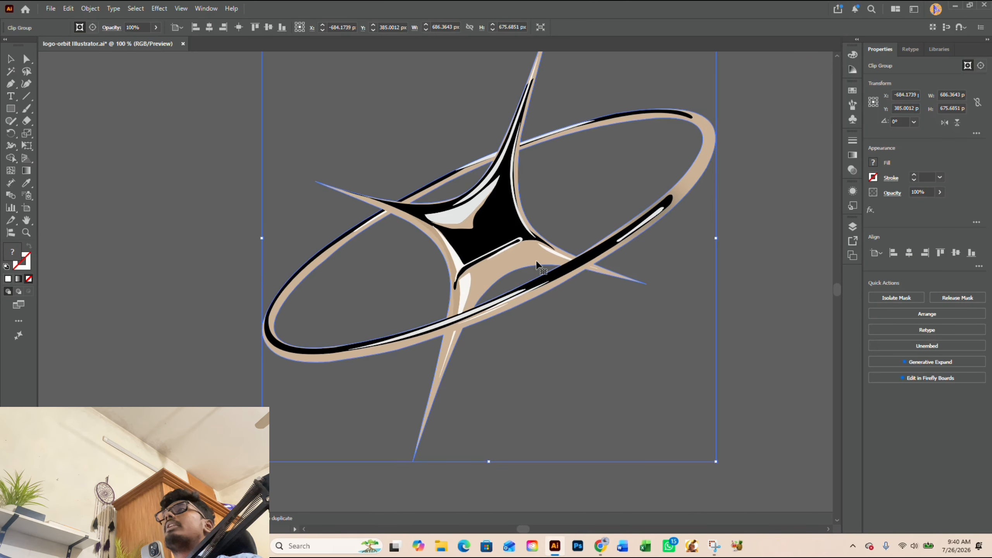
left_click_drag(537, 263, 710, 359)
key("ctrl+z")
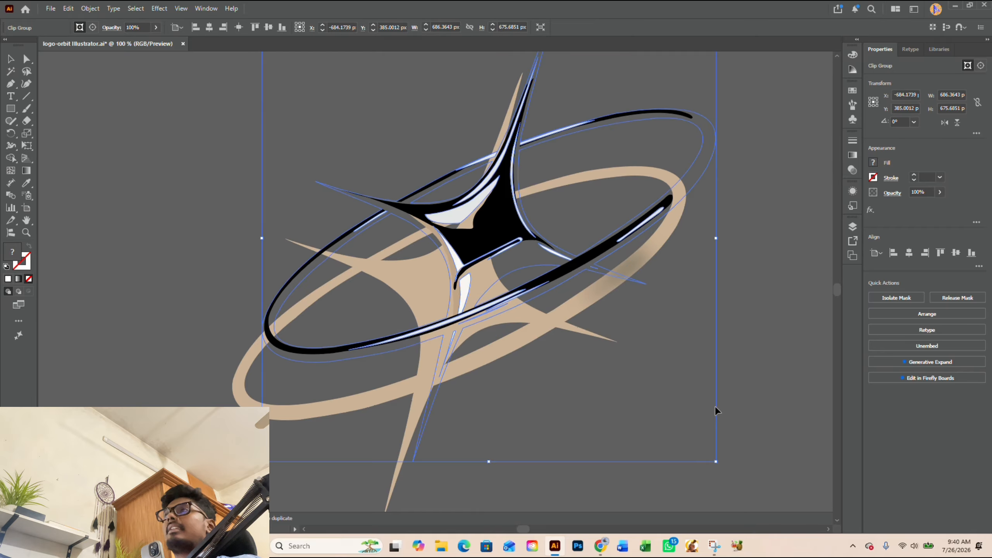
left_click(622, 368)
scroll(622, 368, "down", 1)
key("ctrl+z")
left_click(720, 376)
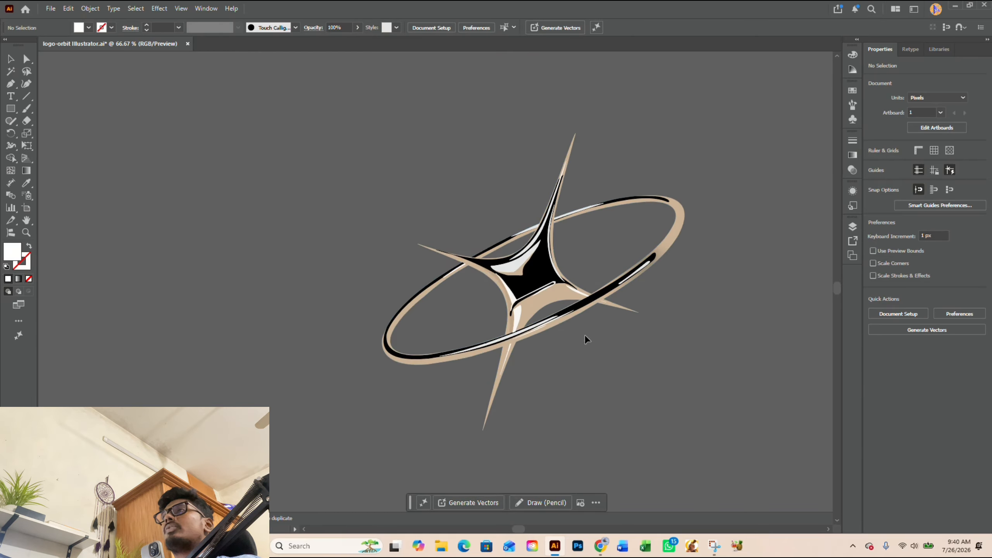
left_click_drag(554, 323, 608, 389)
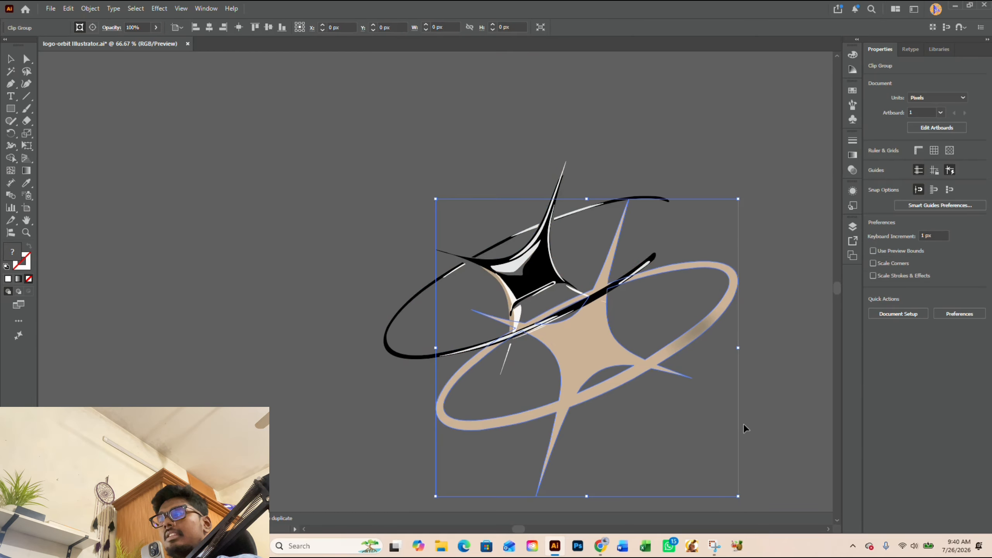
key("ctrl+z")
left_click(672, 374)
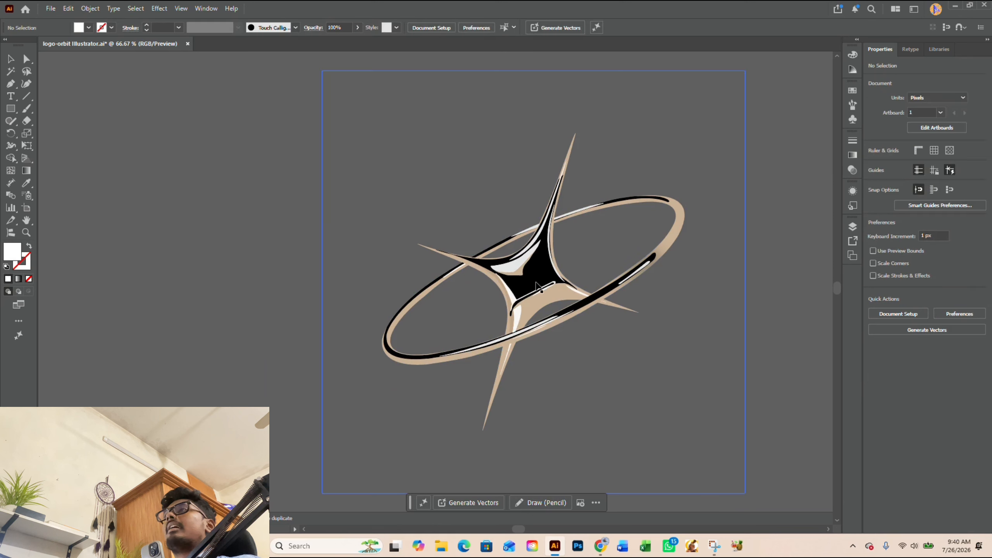
Step: Try moving the black shape group and the white highlight group aside separately, and undo each move
left_click_drag(535, 281, 707, 311)
key("ctrl+z")
left_click(709, 314)
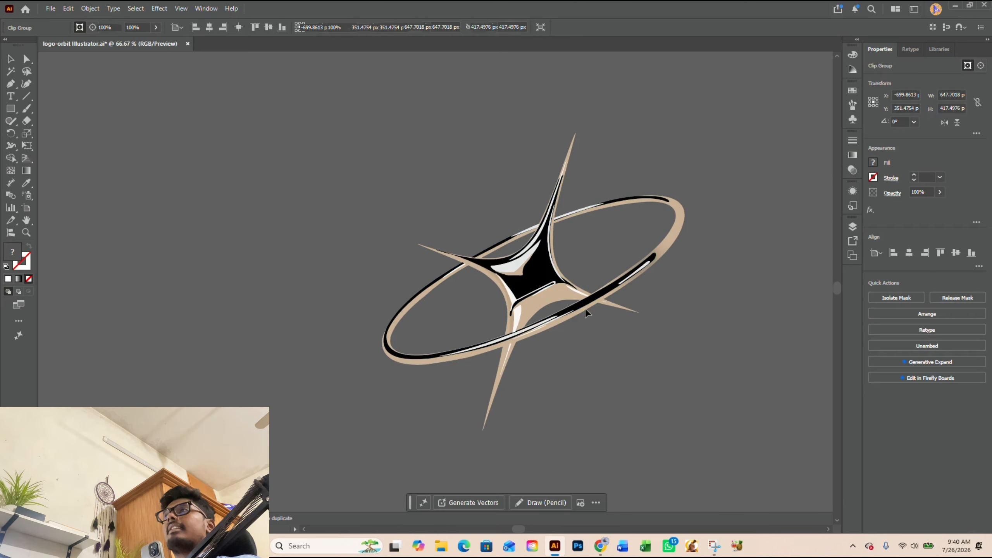
left_click_drag(572, 290, 708, 365)
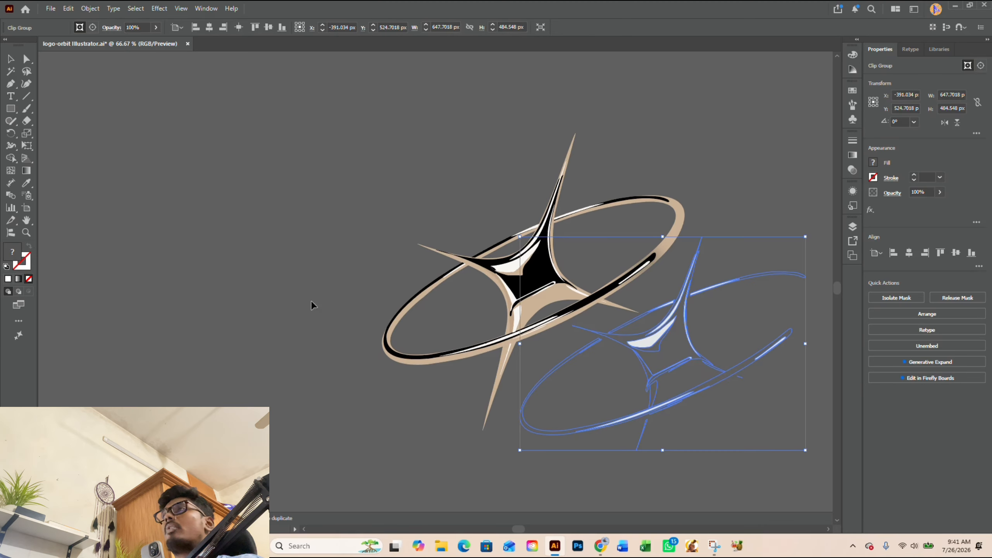
left_click(291, 298)
key("ctrl+z")
left_click(277, 295)
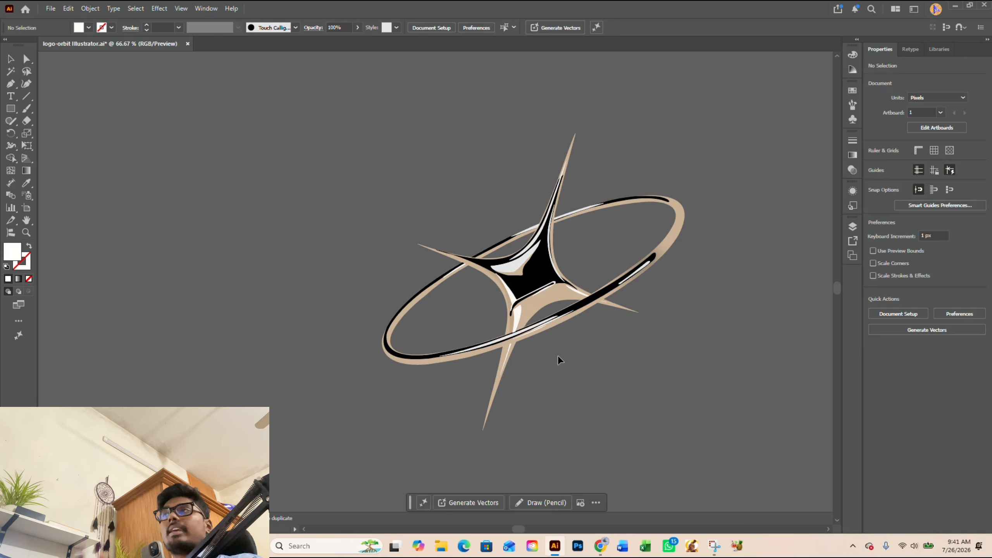
Step: Release the clipping mask of the beige star-and-orbit group
left_click(542, 307)
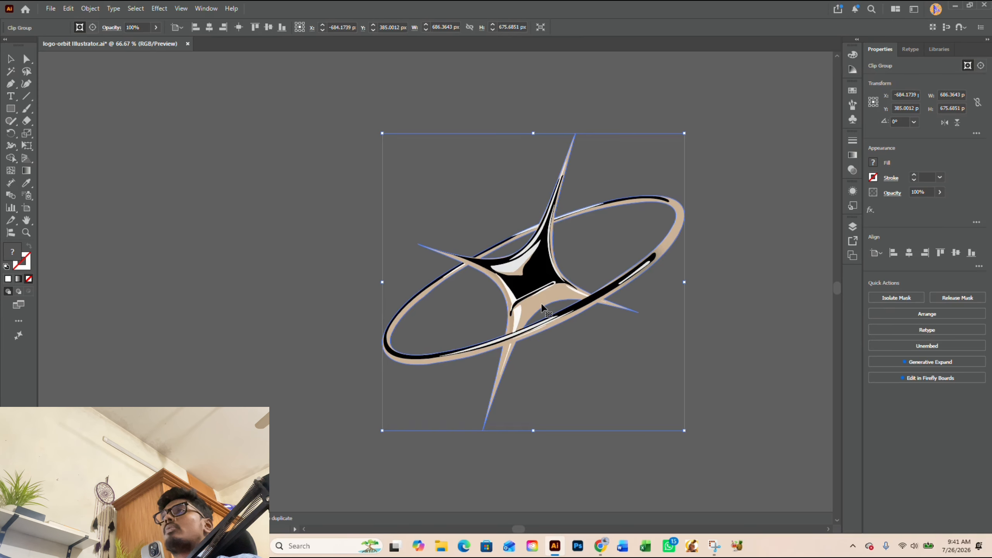
scroll(527, 349, "up", 1)
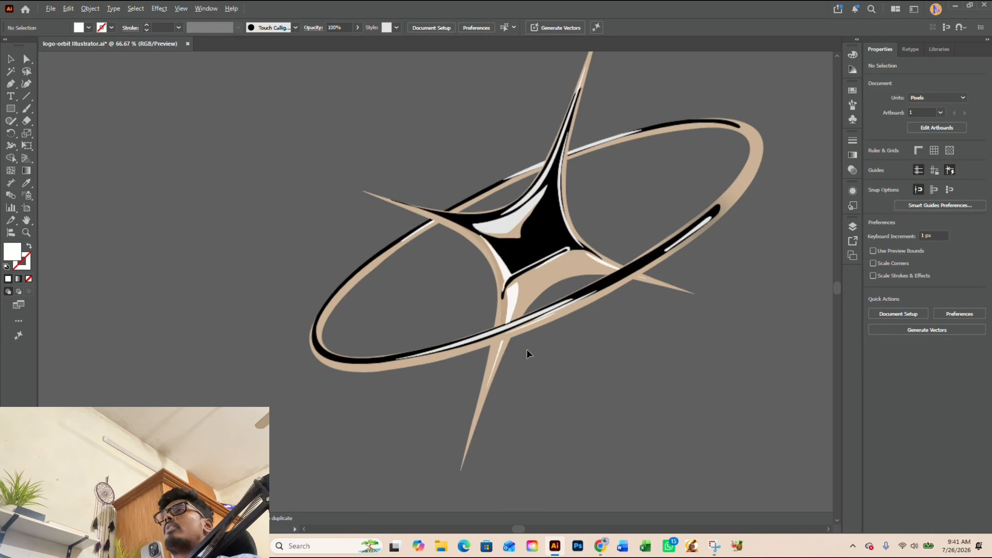
left_click_drag(512, 305, 622, 343)
key("ctrl+z")
right_click(512, 300)
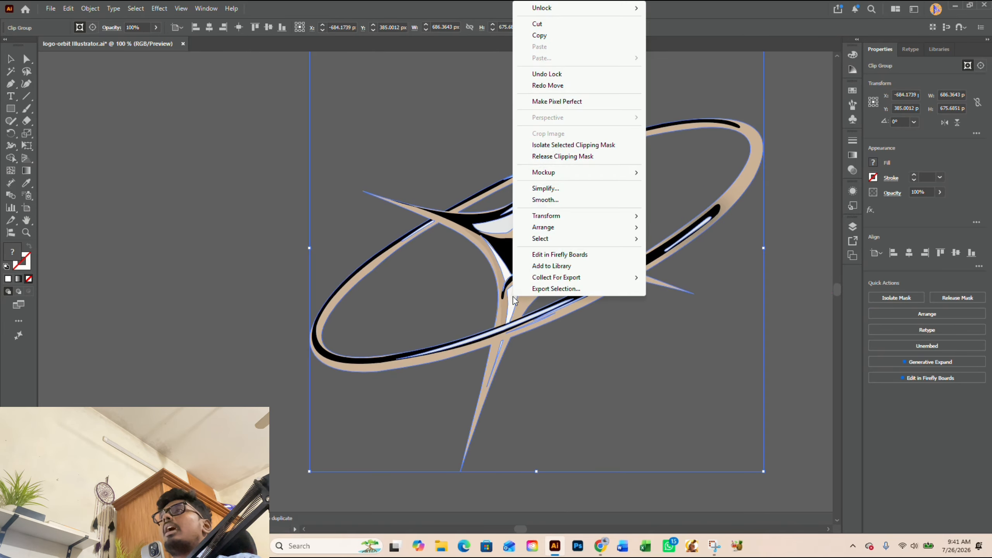
left_click(567, 156)
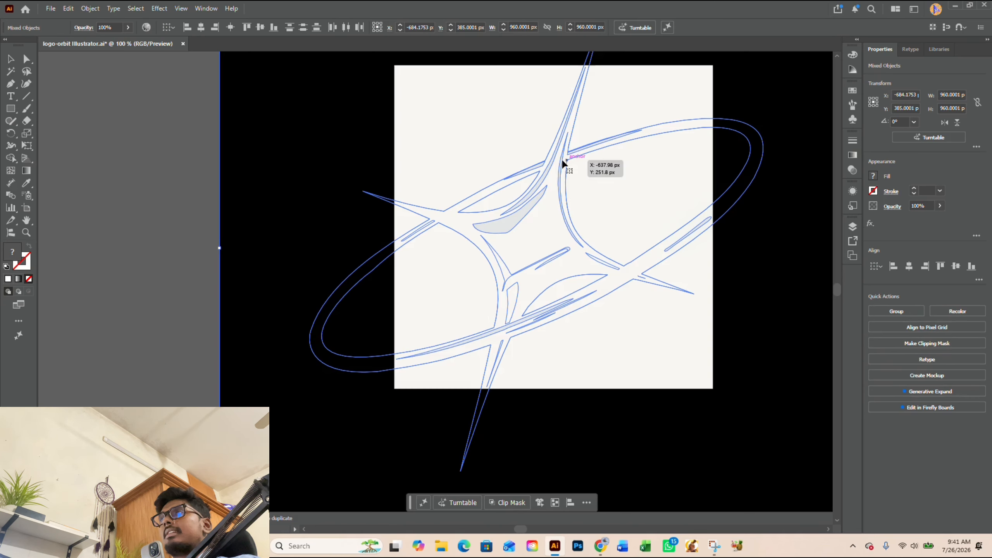
left_click(162, 288)
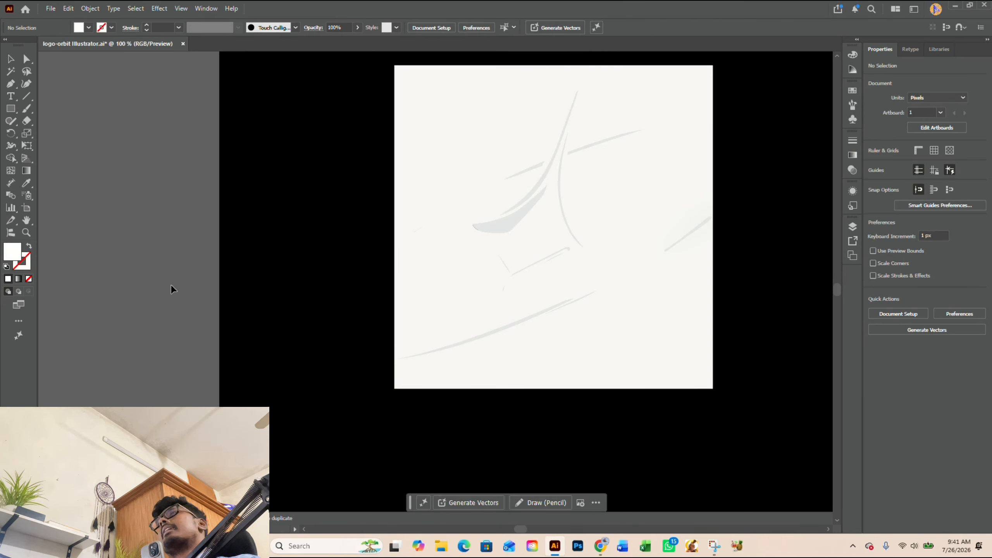
Step: Select the unmasked black-and-white image, try moving the star-and-orbit outline path across it, and undo the move
left_click(631, 324)
scroll(460, 364, "down", 1)
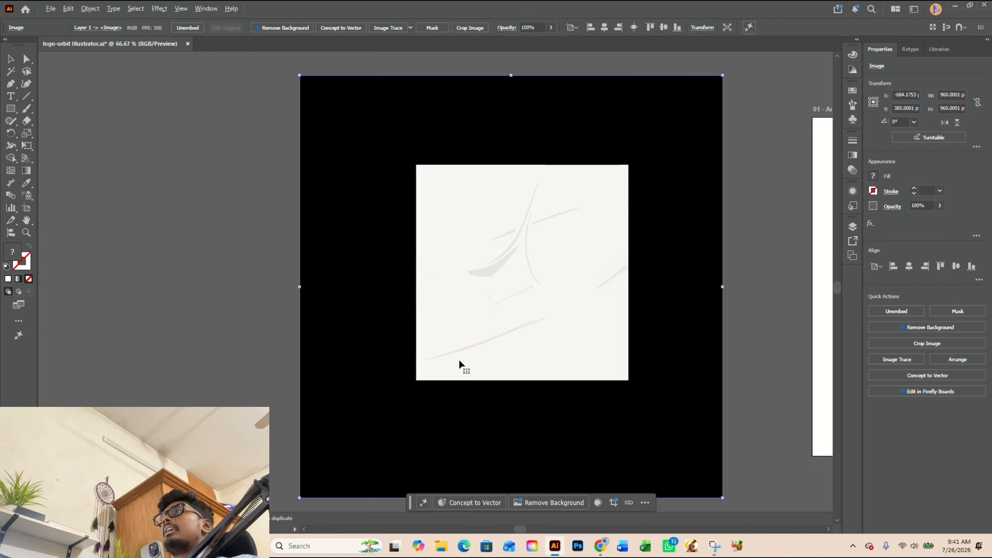
left_click(224, 273)
left_click(354, 279)
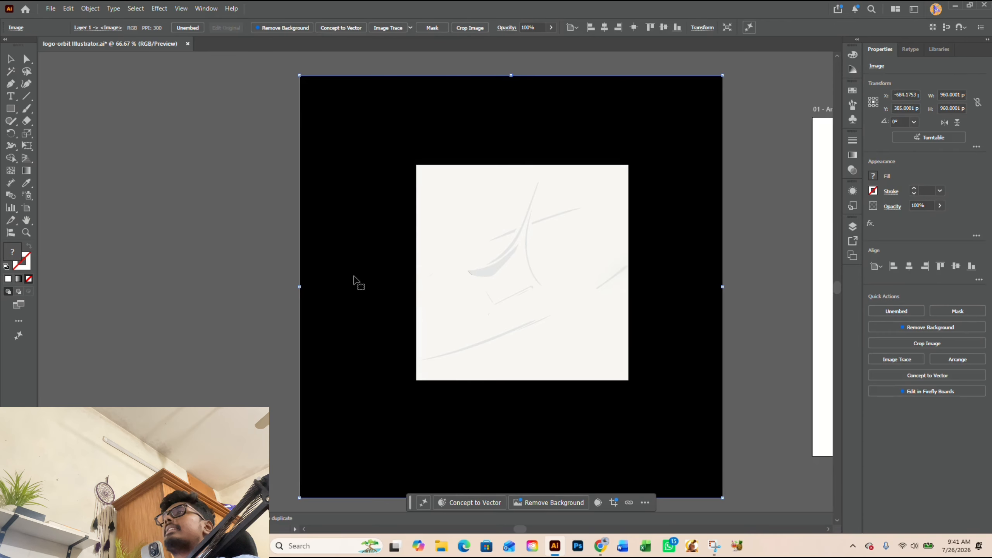
left_click(163, 270)
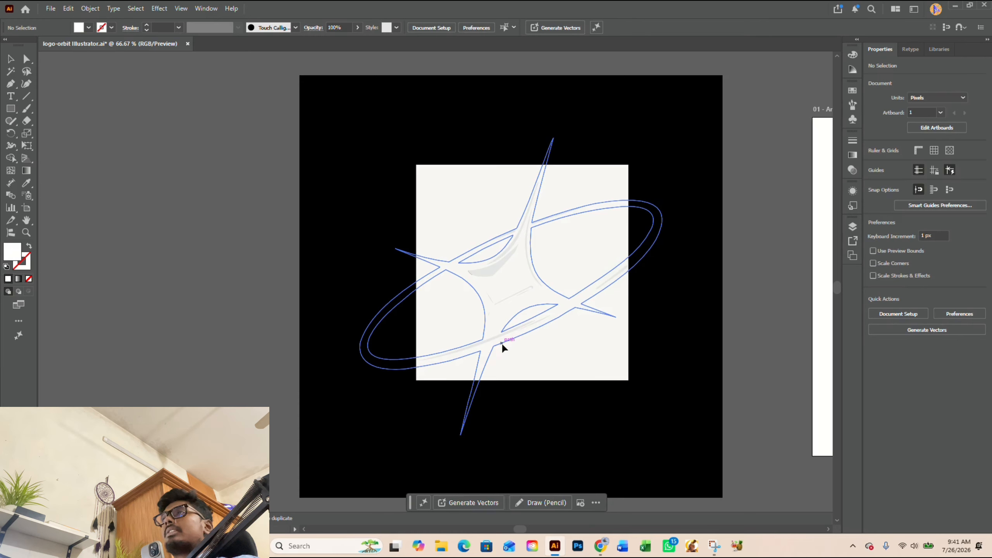
left_click(501, 342)
left_click_drag(501, 342, 575, 372)
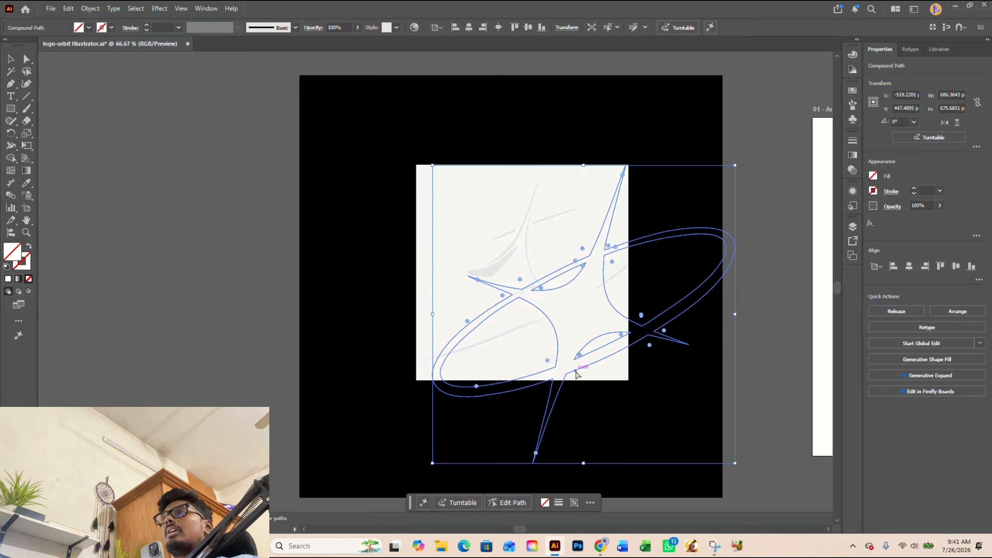
key("ctrl+z")
left_click(585, 363)
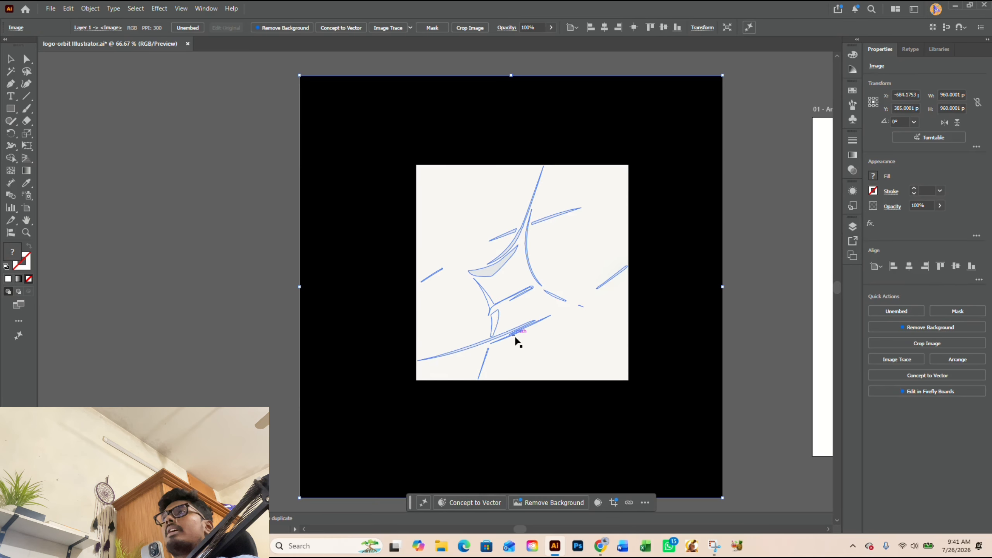
Step: Make a clipping mask from the image and the star-and-orbit outline, and undo back to the original clip groups
left_click(516, 337)
left_click(587, 356, "shift")
right_click(586, 356)
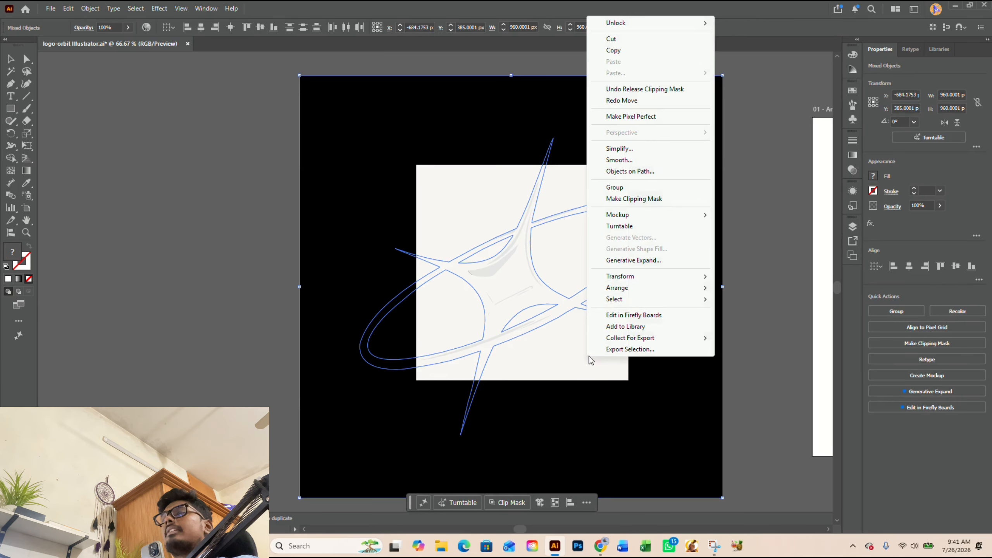
left_click(638, 201)
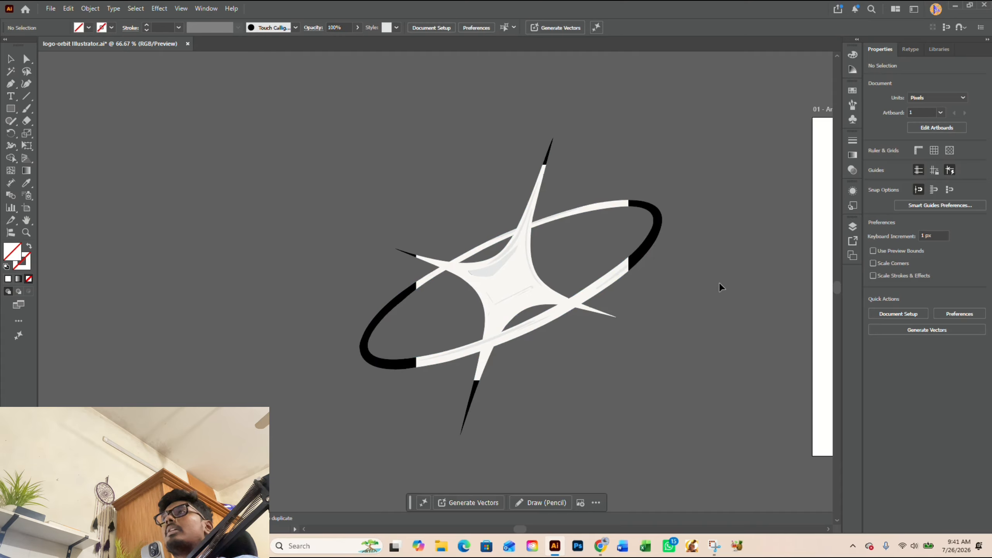
key("ctrl+z")
key("ctrl+7")
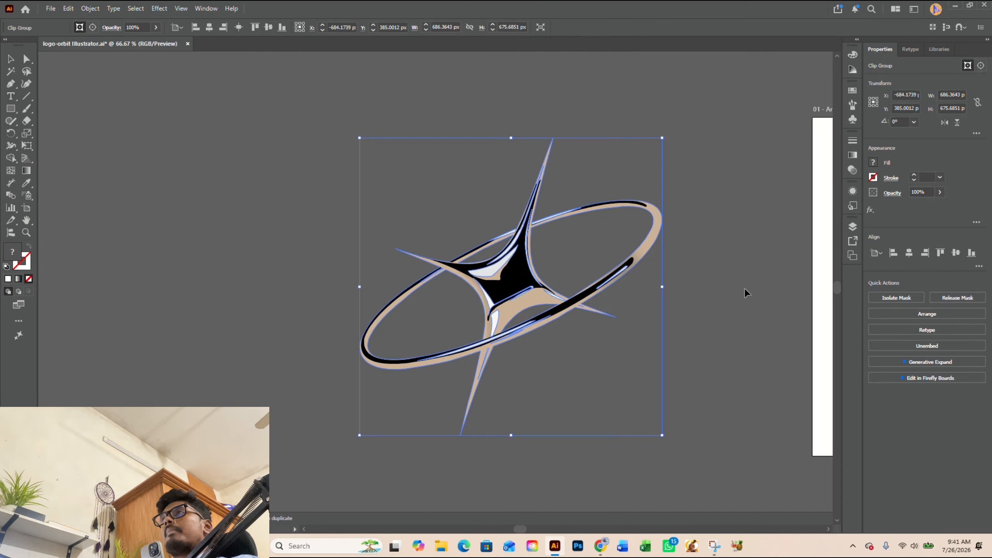
left_click(745, 288)
Step: Open a clip group of the star-and-orbit logo in isolation mode and clear the selection
scroll(497, 388, "up", 1)
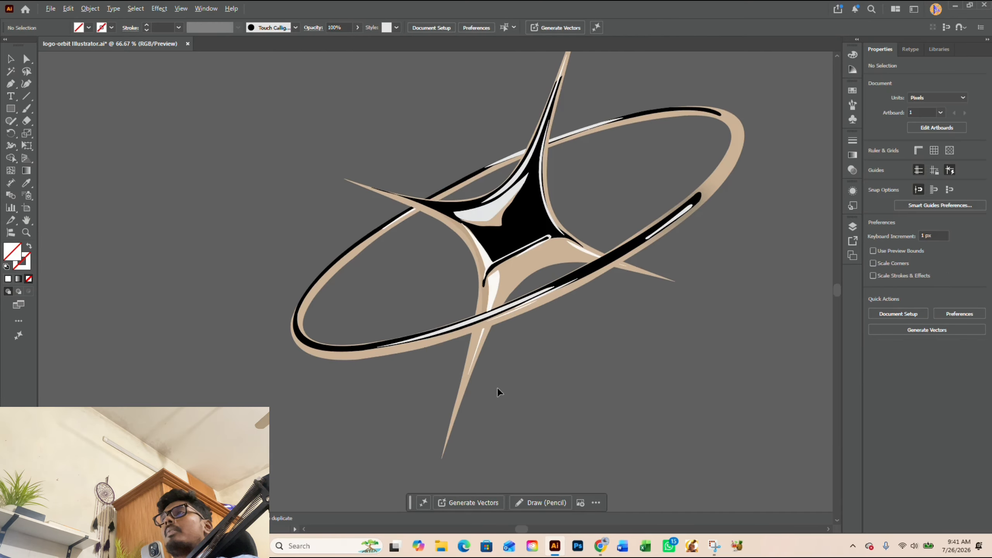
left_click(493, 281)
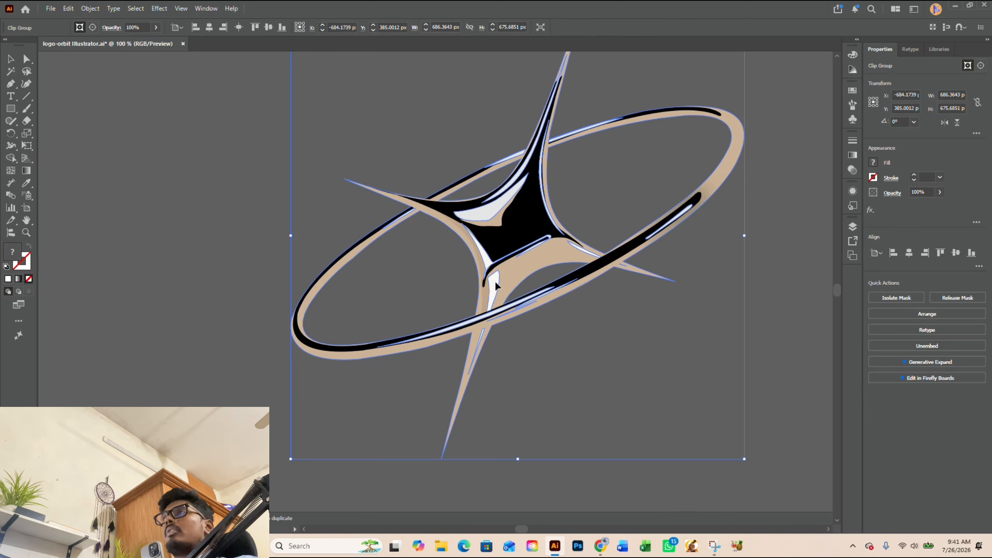
double_click(494, 280)
scroll(495, 279, "down", 1)
left_click(266, 293)
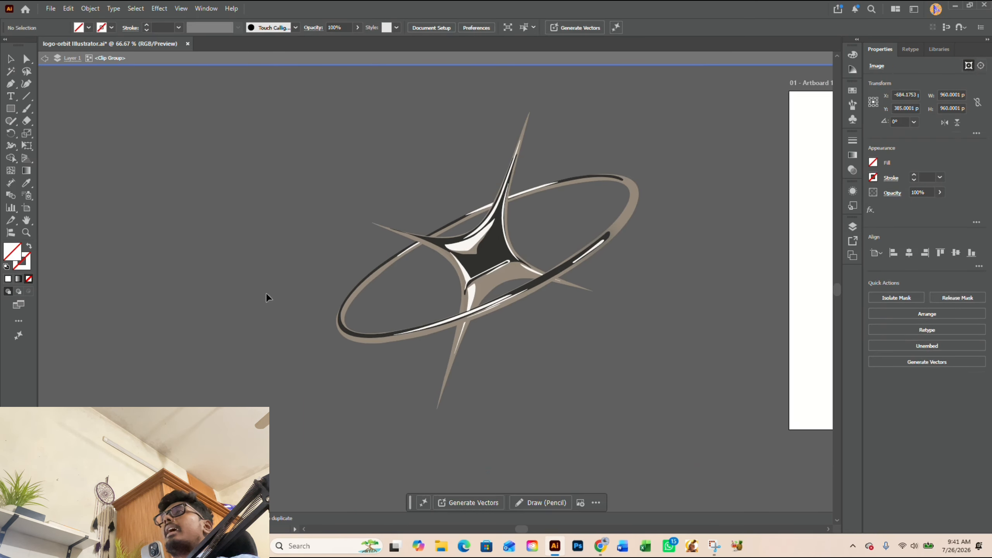
Step: Move the image inside the isolated clip group off the star-and-orbit symbol toward the artboard, and narrow it to about 499 px wide
left_click_drag(473, 290, 775, 384)
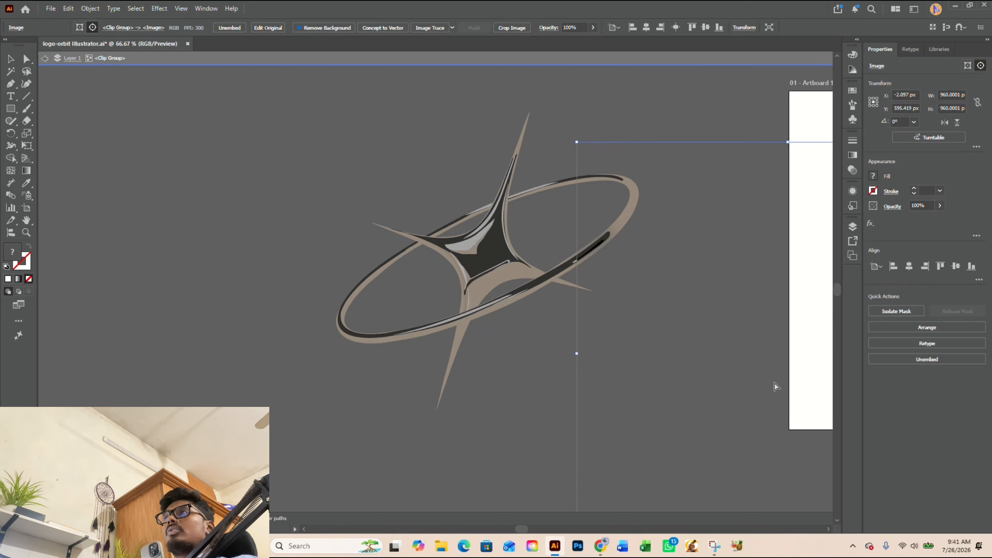
key("ctrl+z")
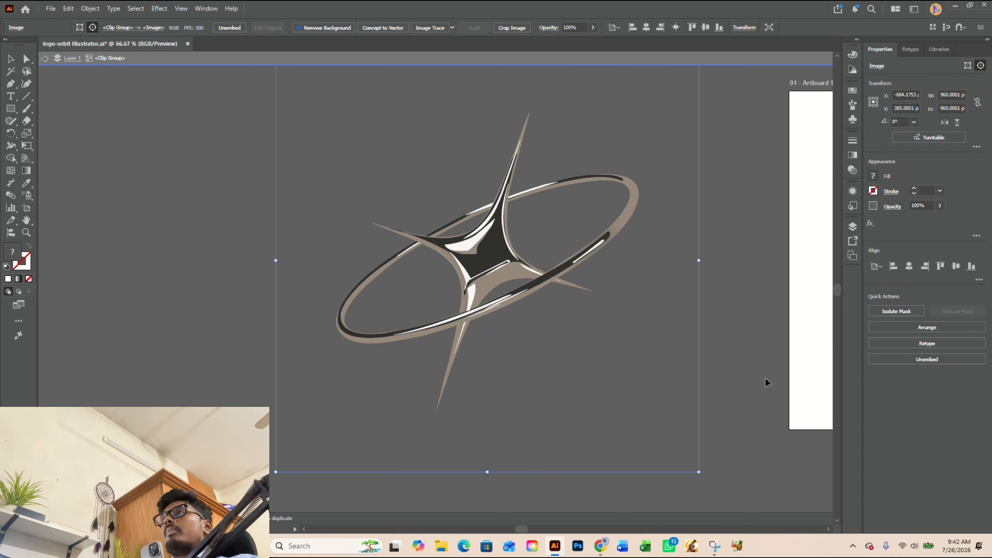
left_click_drag(471, 290, 744, 292)
scroll(386, 323, "down", 2)
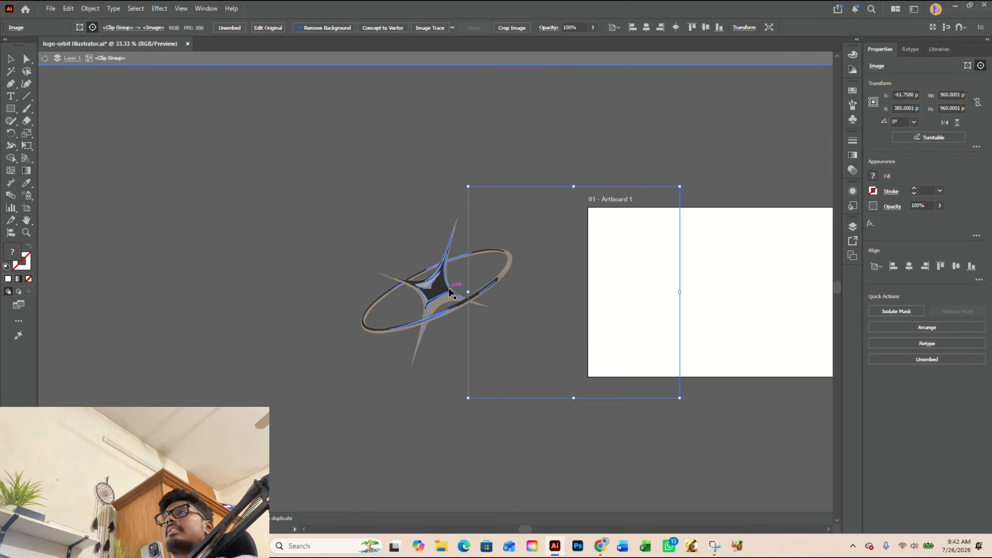
left_click_drag(469, 291, 570, 294)
left_click(399, 301)
scroll(400, 301, "up", 2)
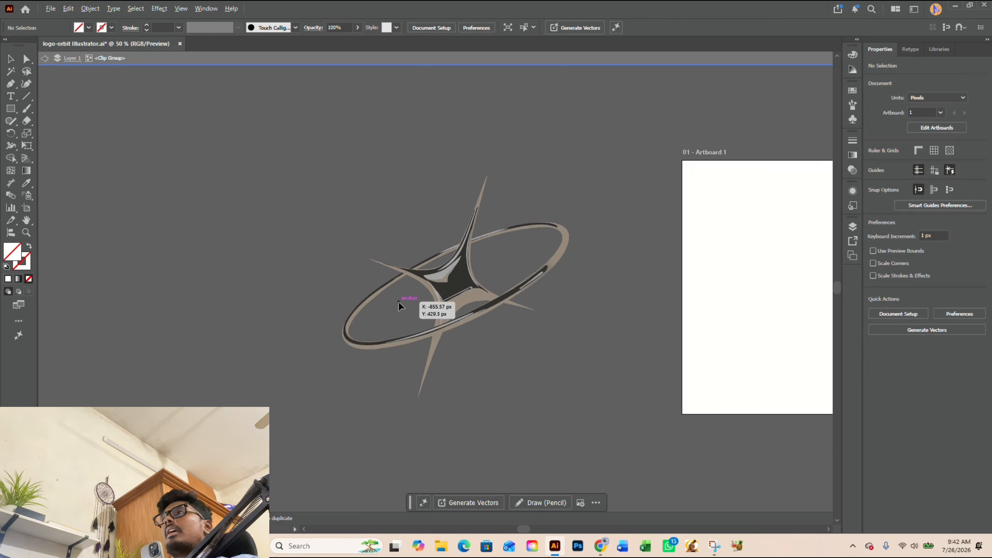
Step: Draw a rectangle about 664 × 602 px over the symbol in the clip group, fill it with white, and select it
key("m")
left_click_drag(327, 161, 620, 427)
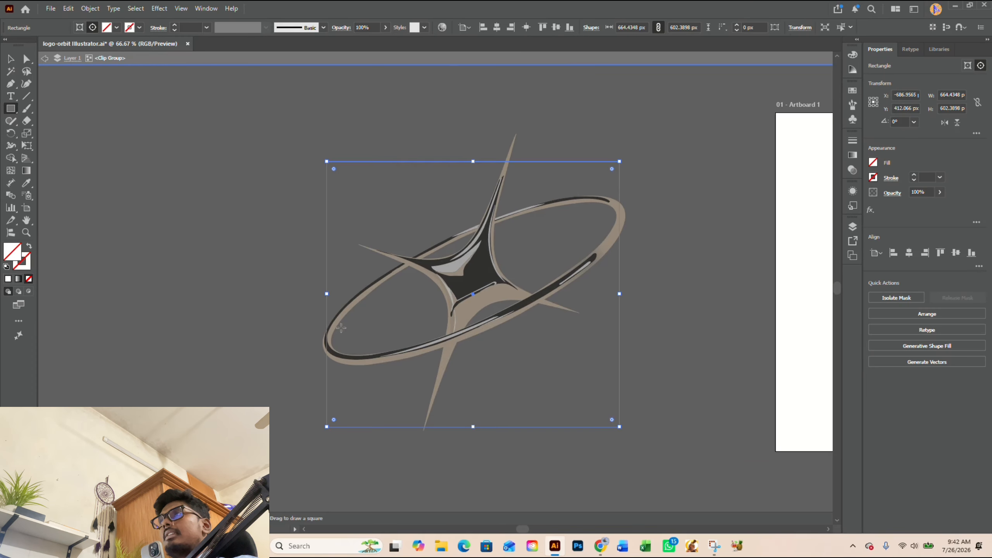
left_click(8, 279)
key("v")
left_click(132, 264)
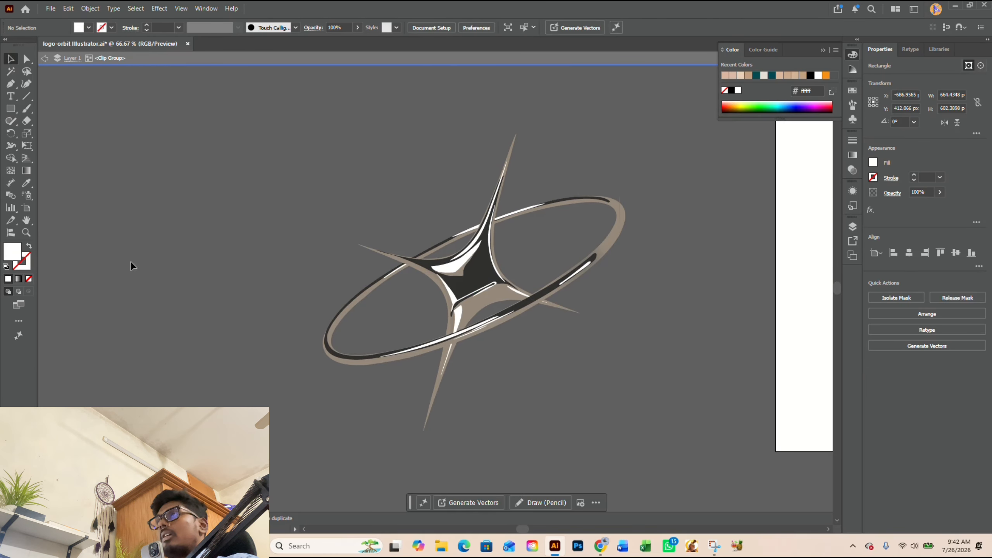
left_click(400, 222)
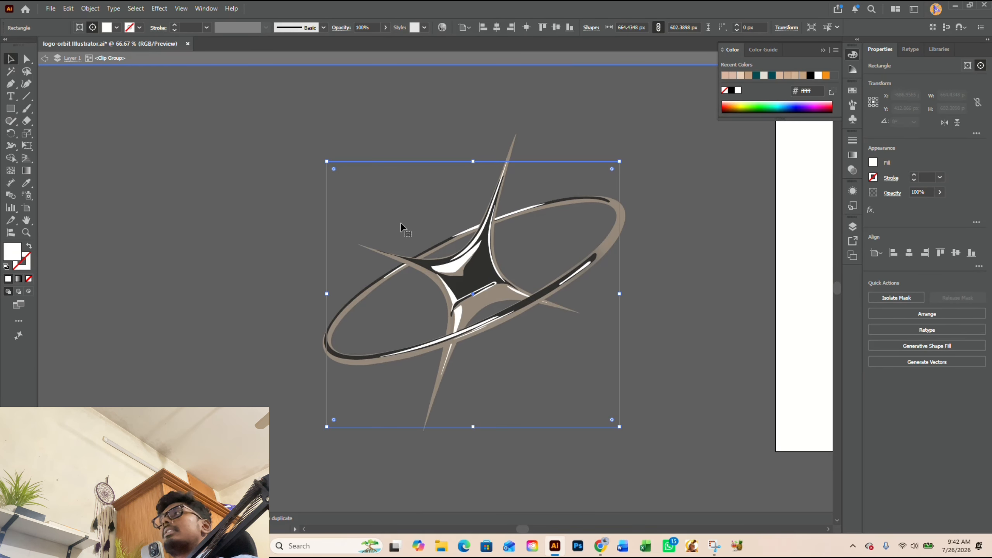
double_click(12, 251)
left_click(278, 193)
left_click_drag(353, 109, 239, 103)
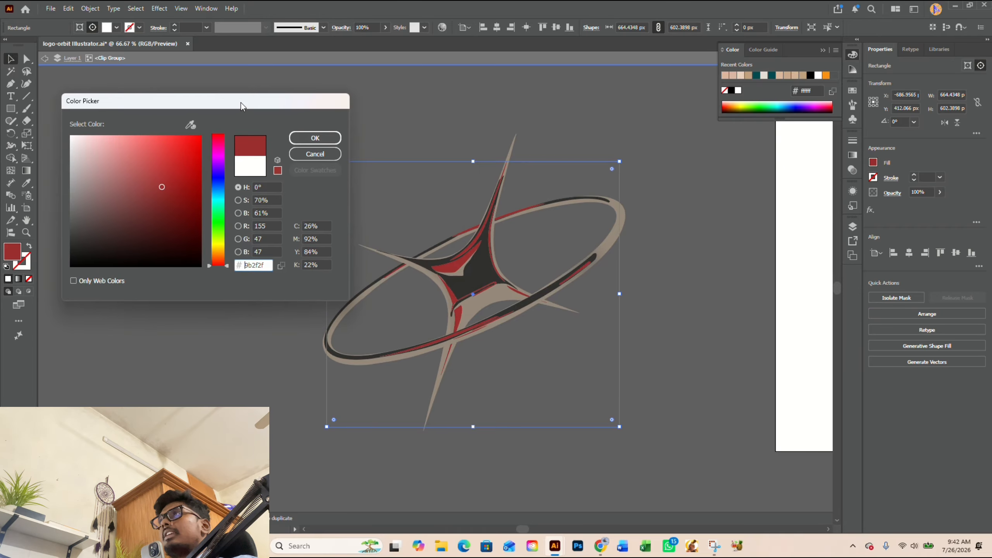
left_click(113, 144)
mouse_move(119, 149)
left_mouse_down()
mouse_move(191, 204)
mouse_move(172, 169)
mouse_move(203, 187)
mouse_move(164, 153)
left_mouse_up()
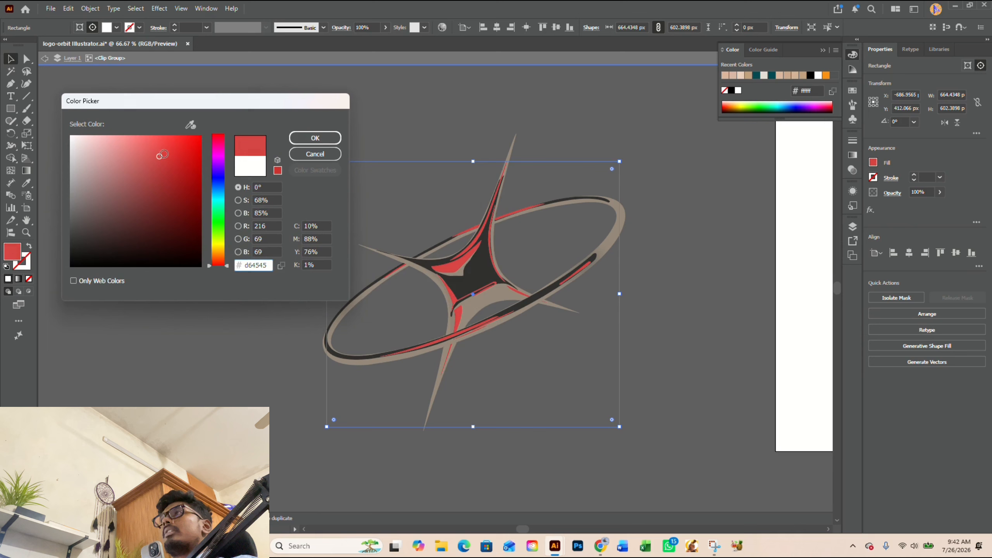
left_click(315, 154)
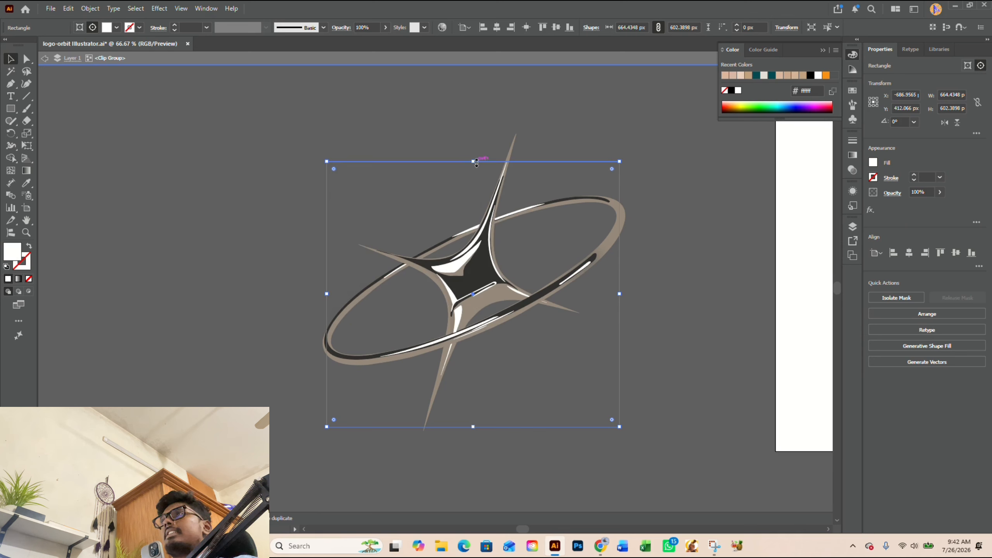
Step: Extend the rectangle's top edge to make it about 680 px high, and set its fill colour to f2eee7
left_click_drag(473, 161, 473, 127)
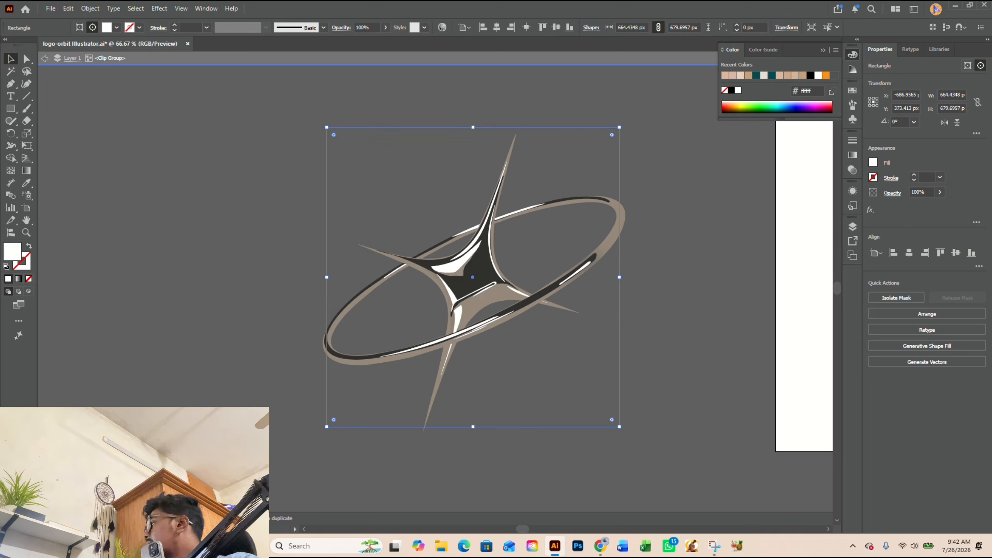
key("alt+Tab")
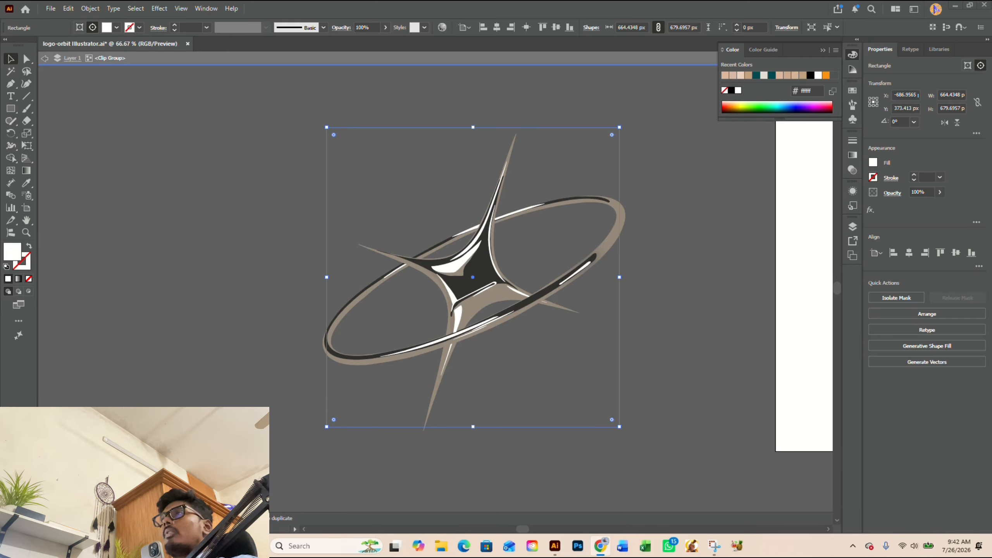
key("alt+Tab")
double_click(12, 254)
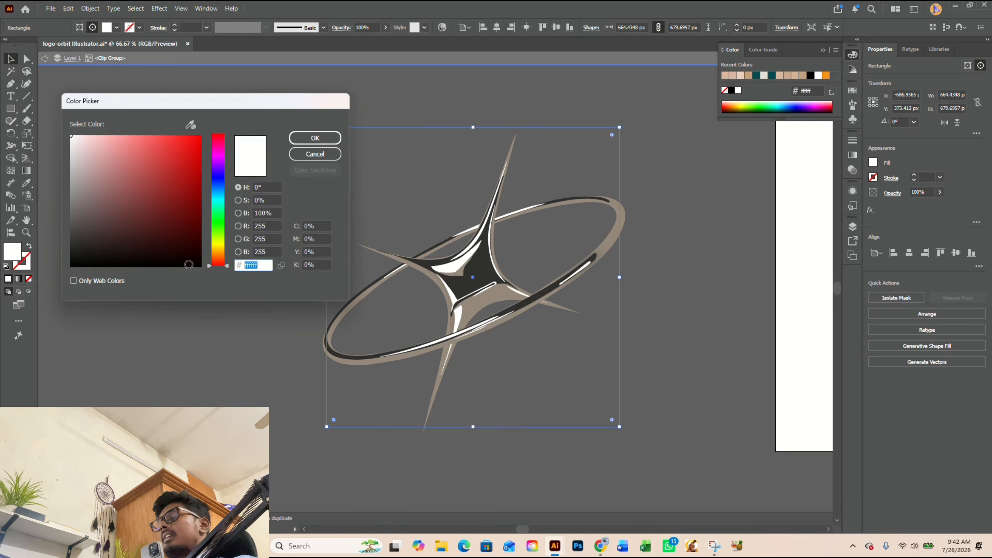
type("f2eee7")
left_click(309, 139)
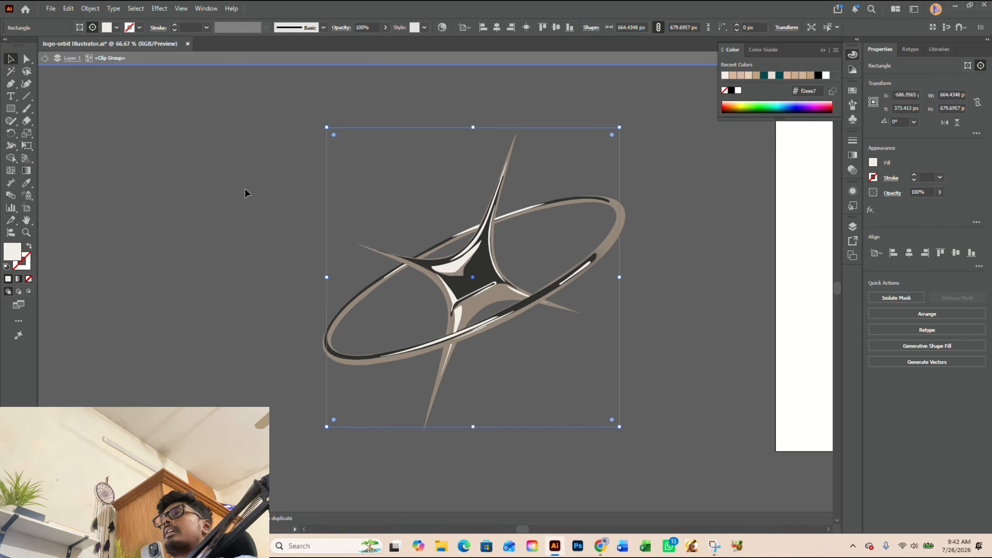
Step: Set the rectangle's fill colour to E8E1D4
scroll(453, 266, "up", 3)
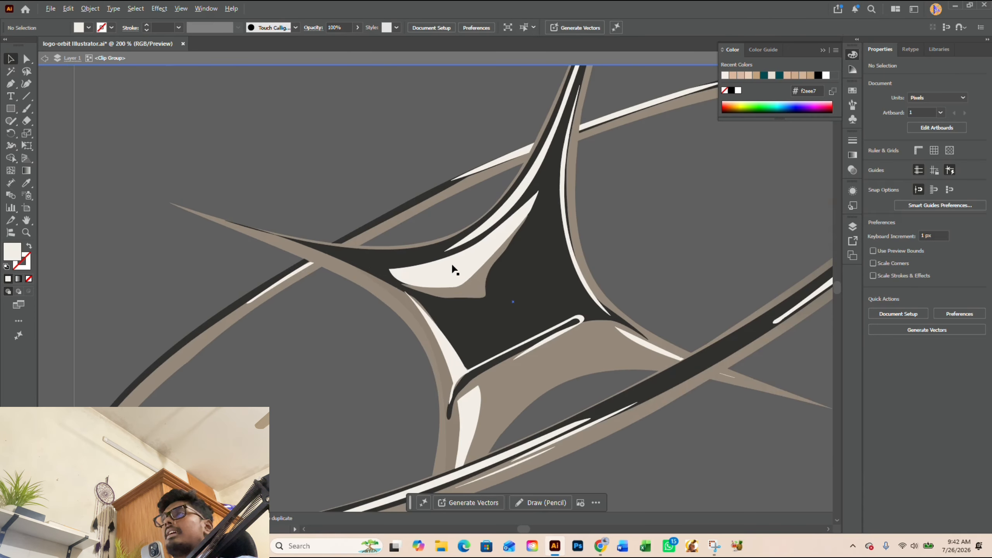
double_click(10, 256)
left_click(308, 155)
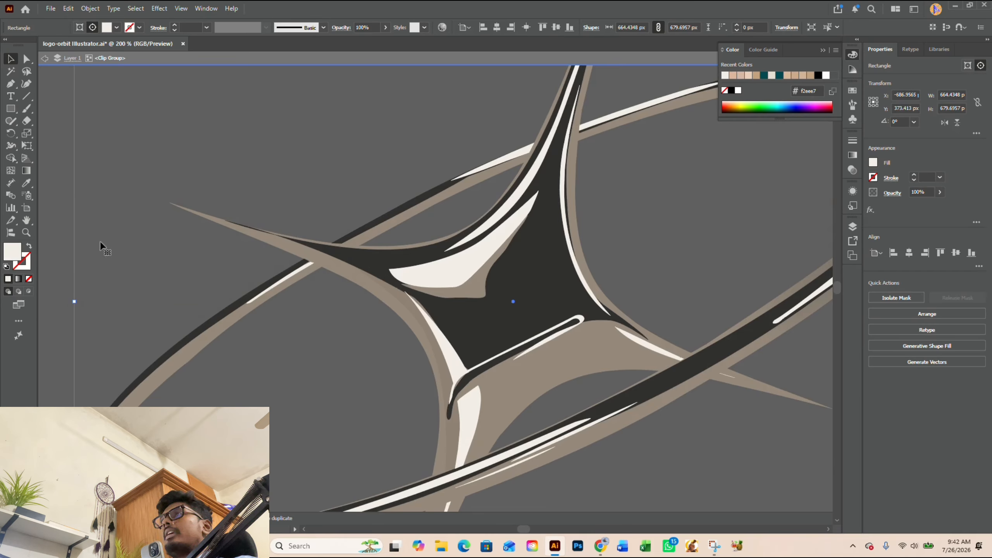
double_click(16, 256)
type("e8e1d4")
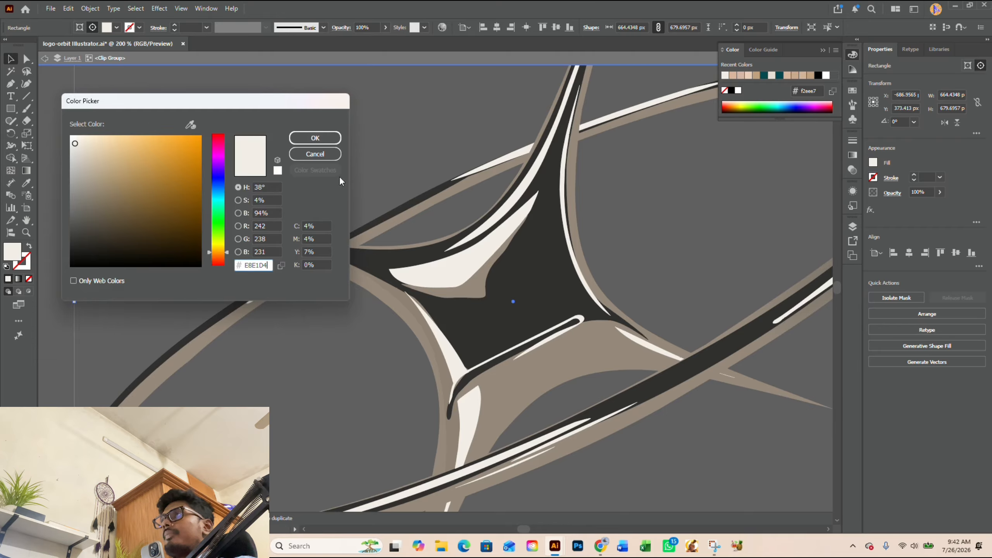
left_click(315, 143)
key("ctrl+1")
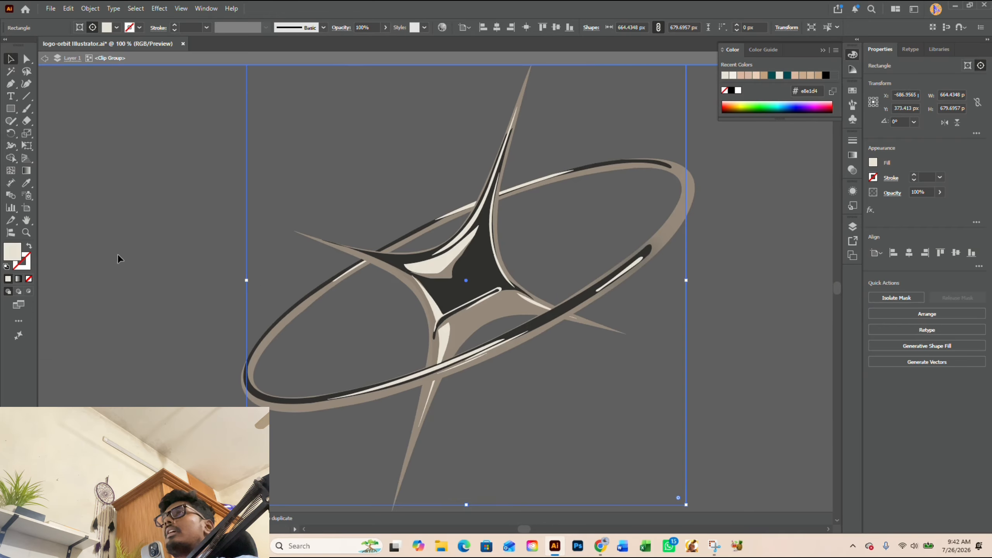
Step: Deselect the rectangle, leave the clip group's isolation mode, and check the recoloured highlights on the symbol
left_click(115, 253)
scroll(480, 345, "down", 2)
double_click(613, 351)
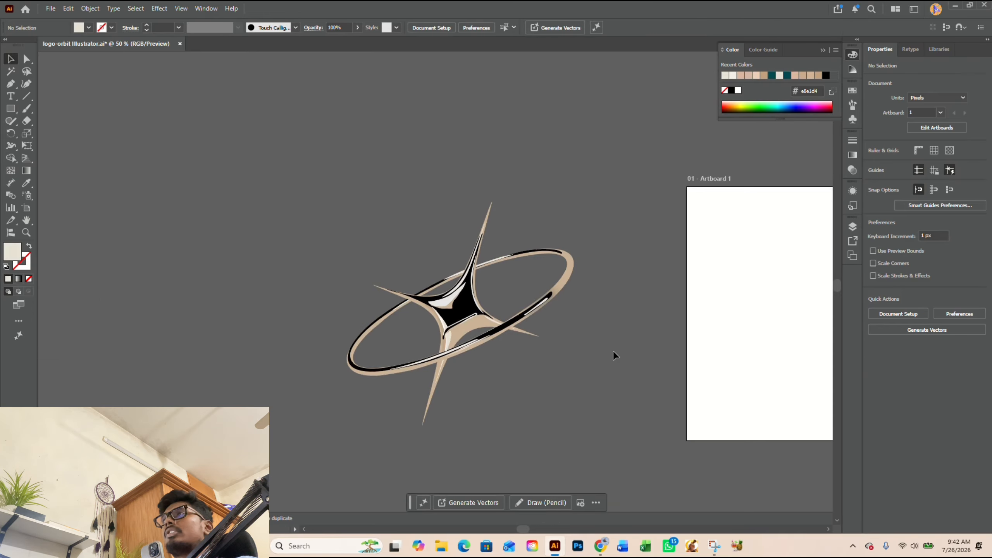
scroll(470, 369, "up", 2)
scroll(471, 374, "up", 3)
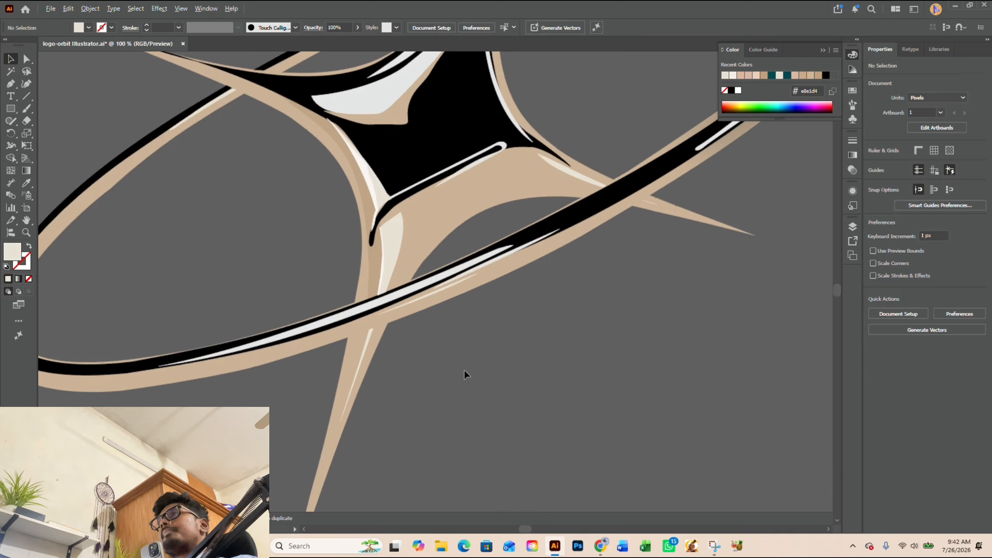
scroll(465, 373, "down", 3)
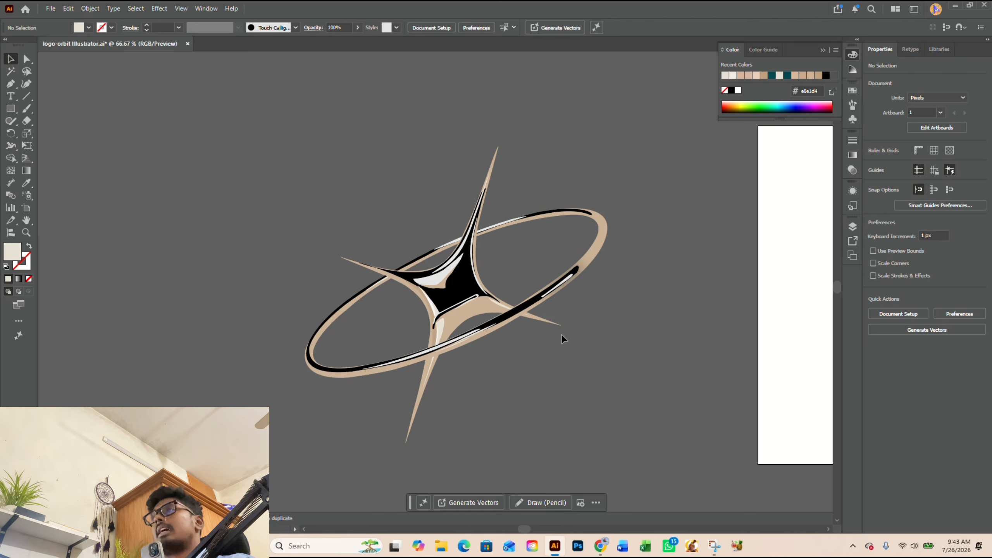
Step: Reopen the recoloured clip group, delete the displaced image lying over the artboard, and leave isolation mode
double_click(439, 324)
scroll(369, 336, "down", 1)
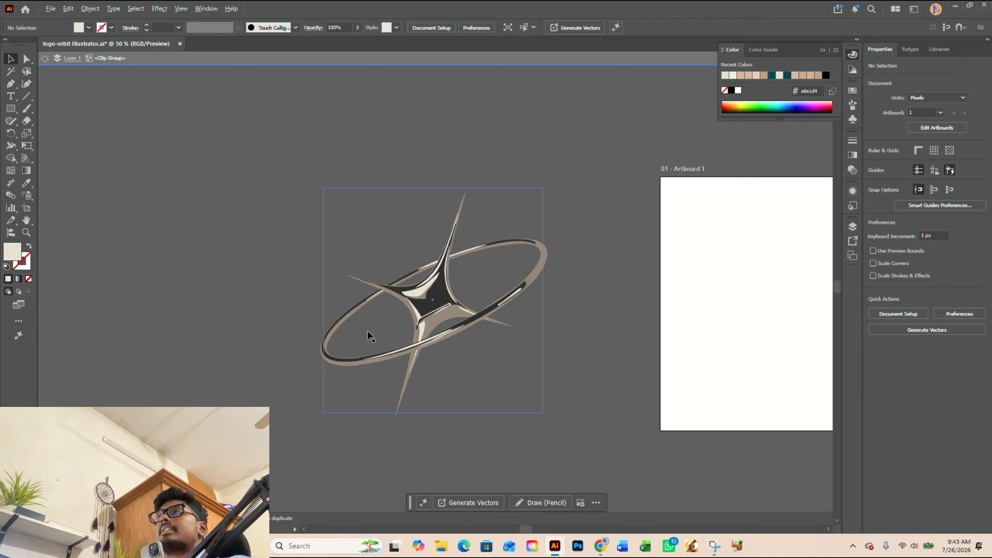
left_click(753, 380)
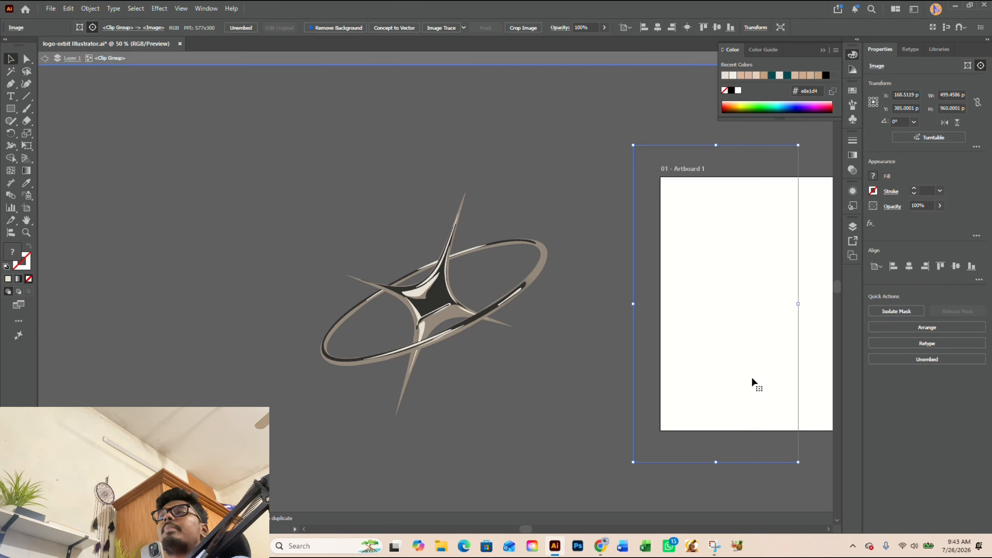
key("Delete")
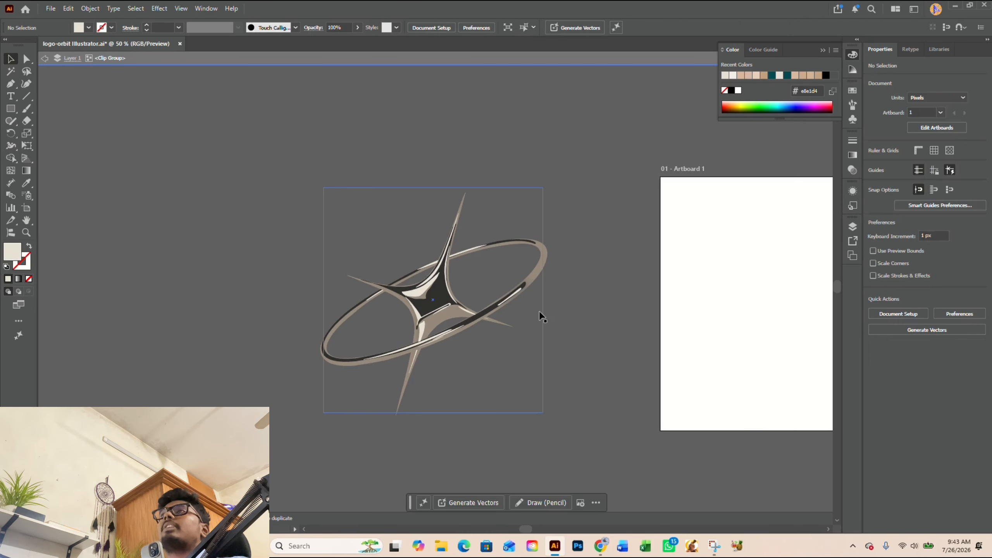
double_click(619, 309)
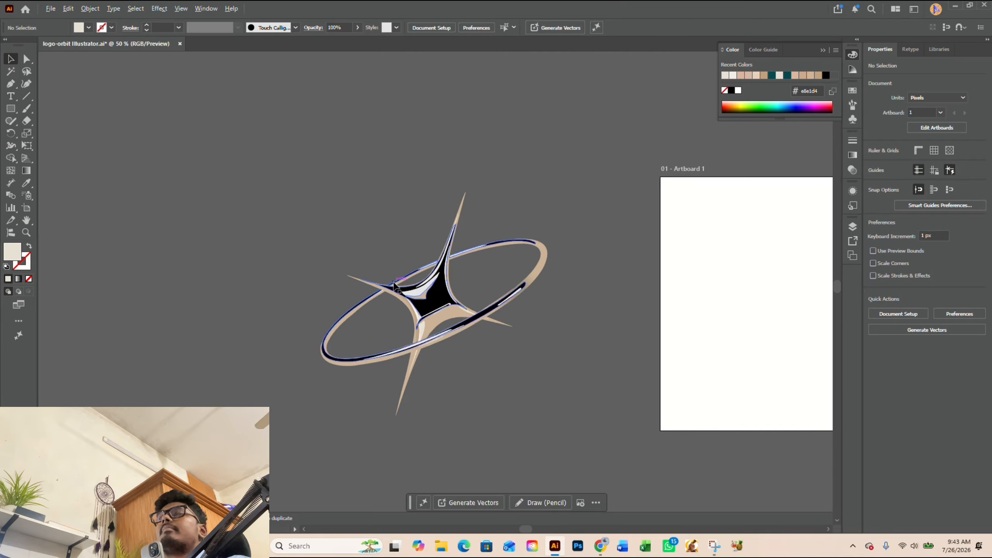
Step: Try moving the light-grey highlight clip group off the star, and undo the move
scroll(393, 285, "up", 1)
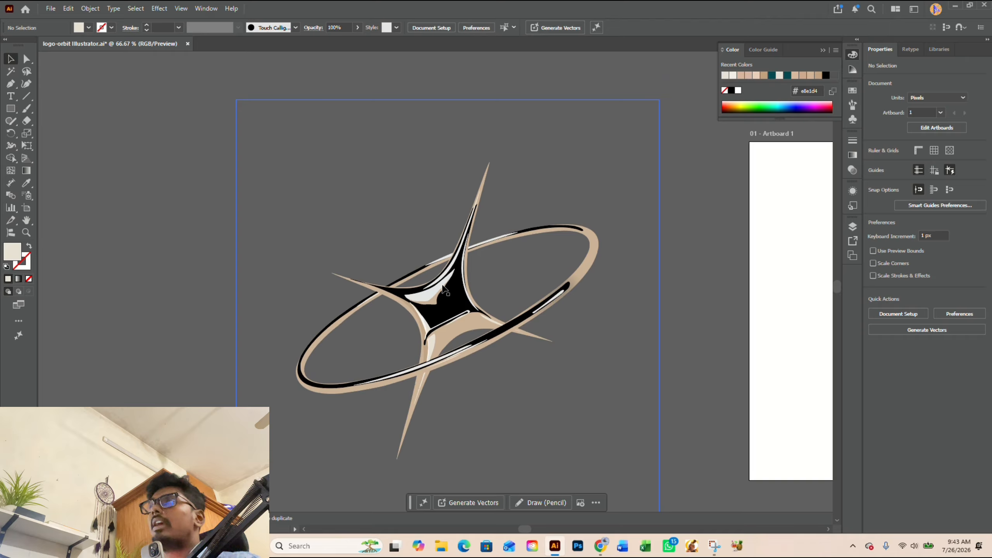
left_click(426, 299)
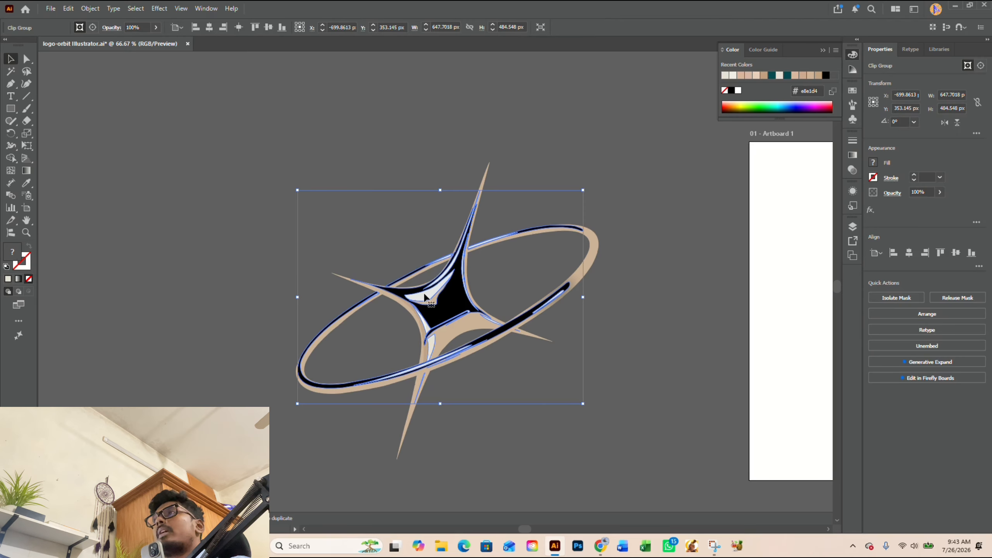
scroll(425, 295, "up", 3)
left_click_drag(425, 292, 491, 305)
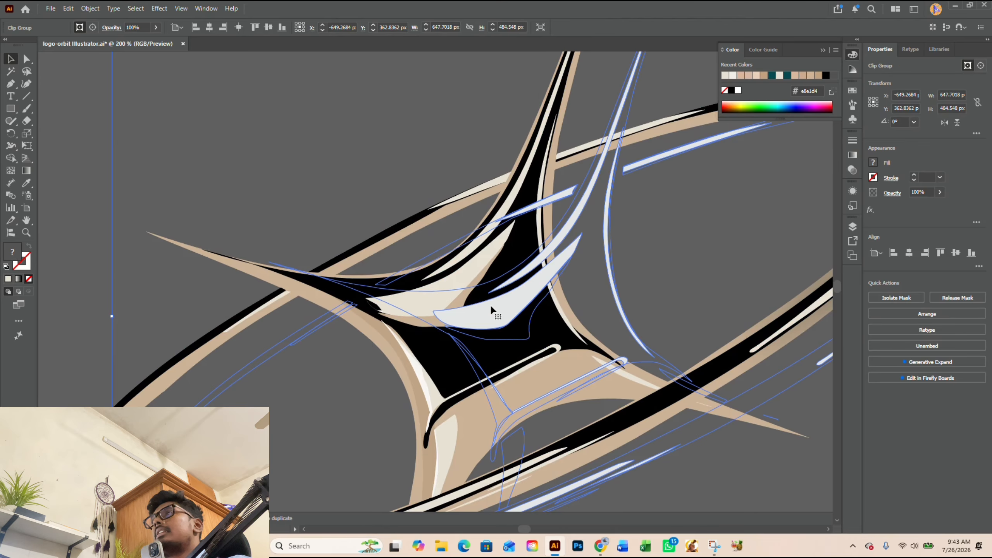
key("ctrl+z")
Step: Open the light-grey highlight clip group in isolation mode, try moving its clipping path onto the artboard, and undo the move
double_click(442, 292)
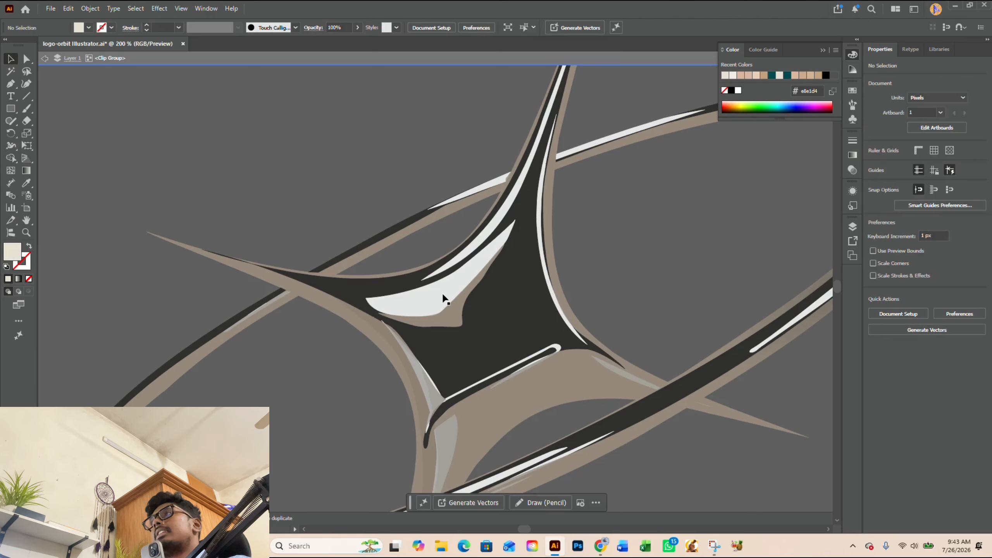
scroll(442, 292, "down", 4)
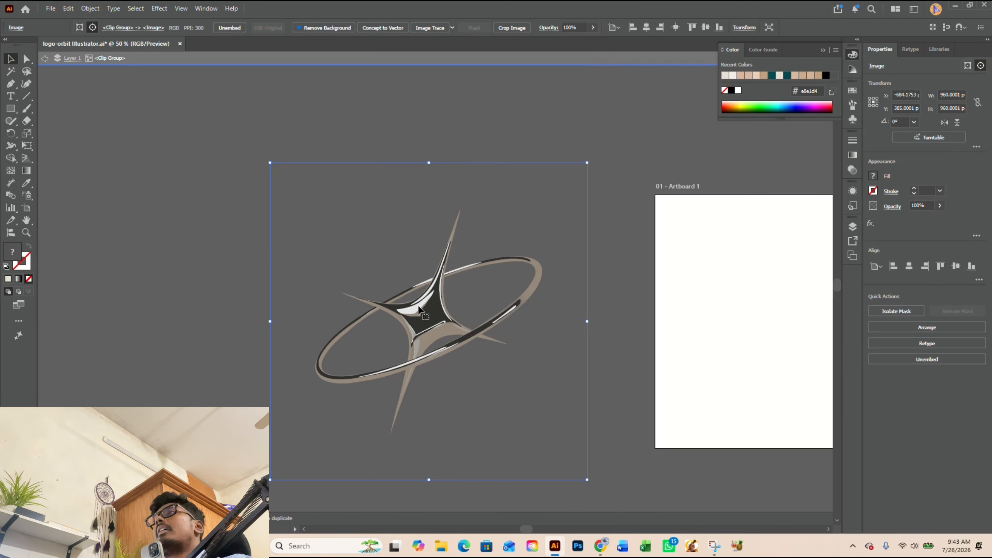
left_click_drag(435, 299, 726, 311)
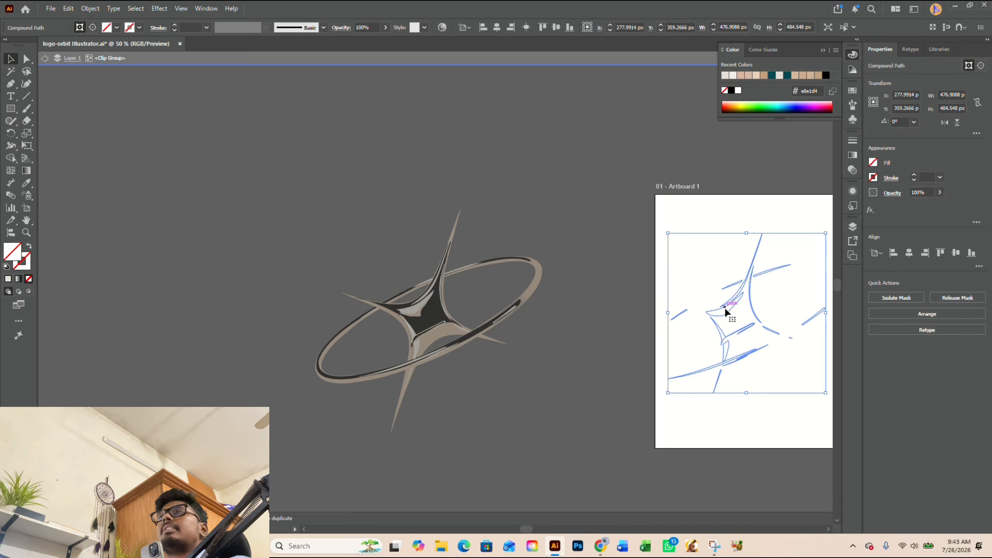
key("ctrl+z")
left_click(659, 347)
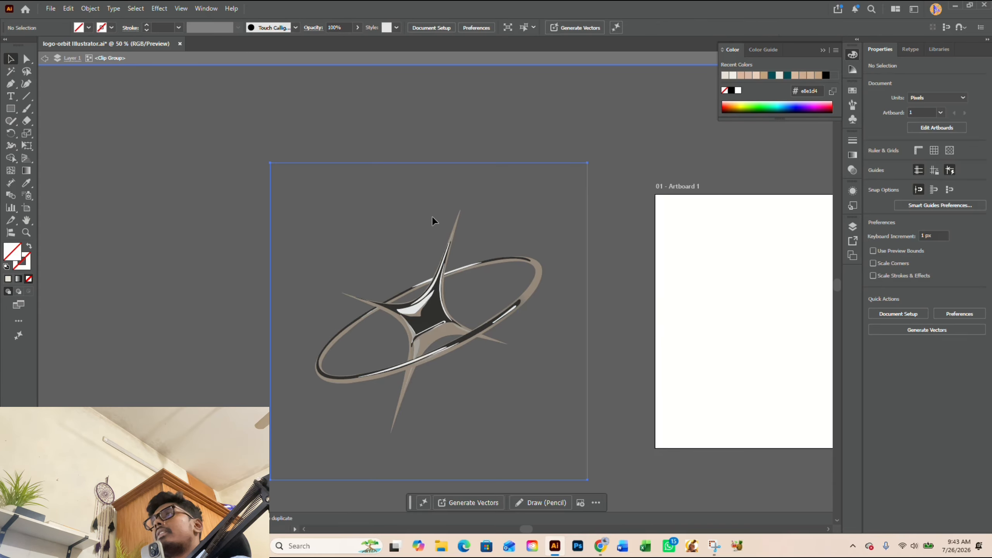
Step: Move the image inside the light-grey highlight clip group off the symbol toward the artboard, and clear the selection
left_click(432, 218)
left_click(637, 322)
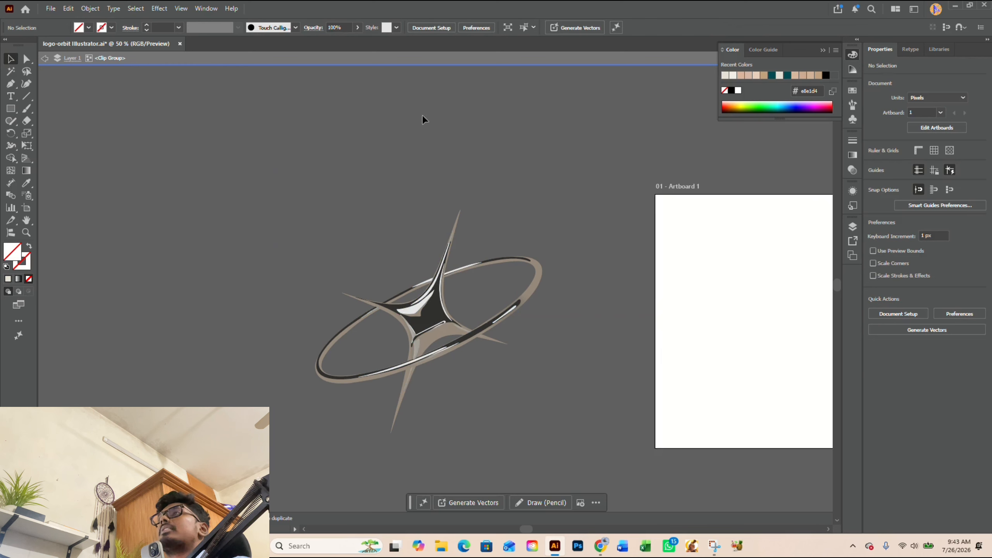
left_click_drag(404, 168, 749, 181)
left_click(546, 169)
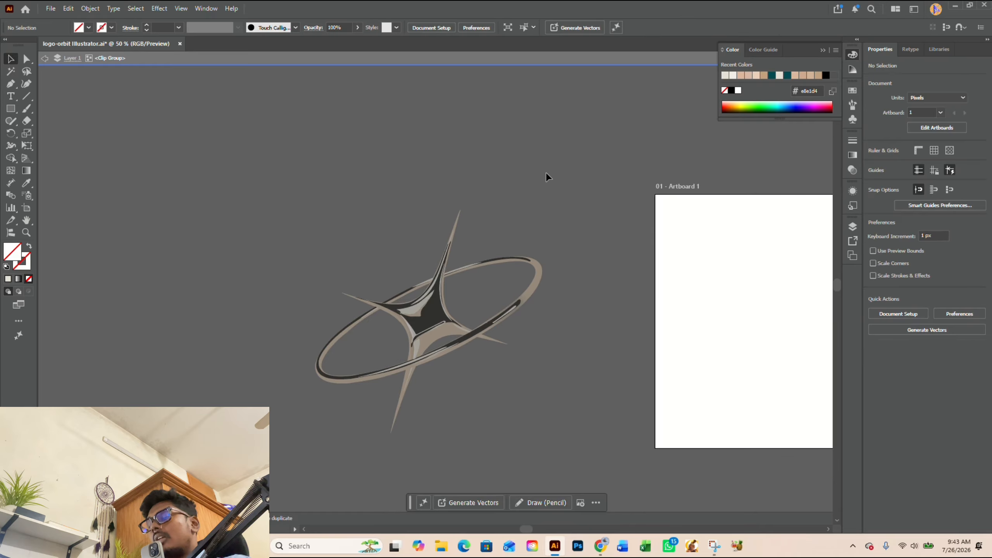
Step: Draw a rectangle about 983 by 1039 px covering the whole symbol inside the open clip group and fill it with solid cream
key("m")
left_click_drag(261, 136, 586, 479)
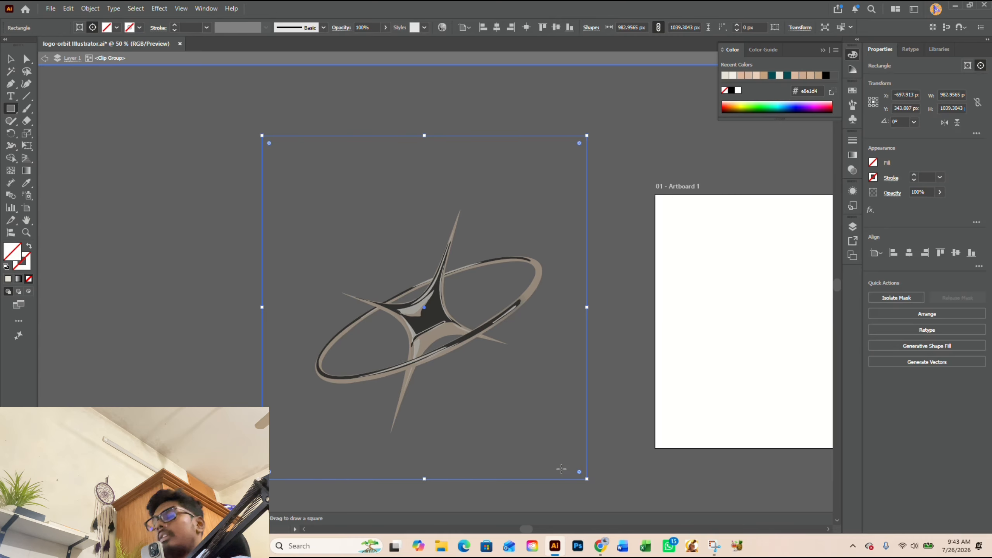
key("v")
left_click(7, 279)
left_click(113, 284)
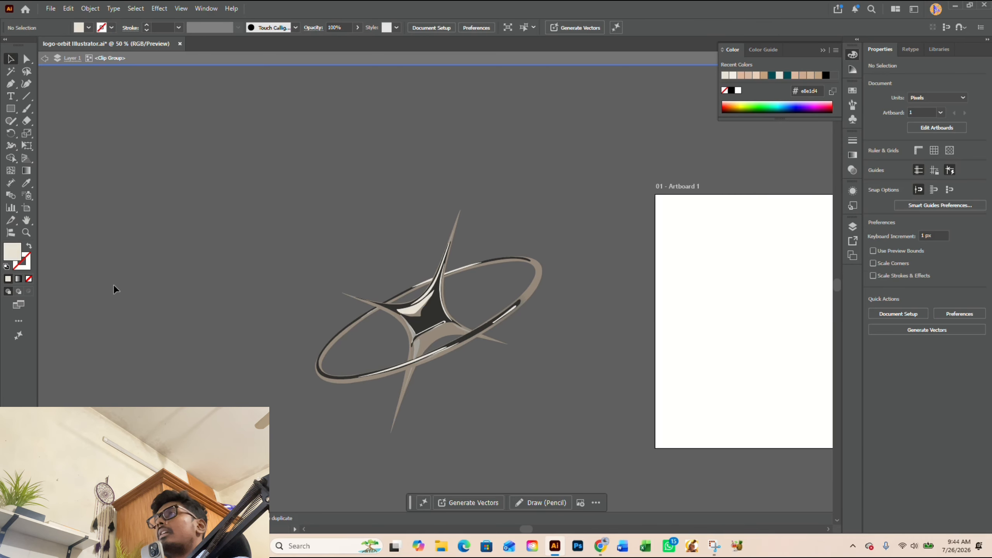
Step: Delete the displaced image lying over the artboard from the highlight clip group and leave isolation mode
left_click(694, 164)
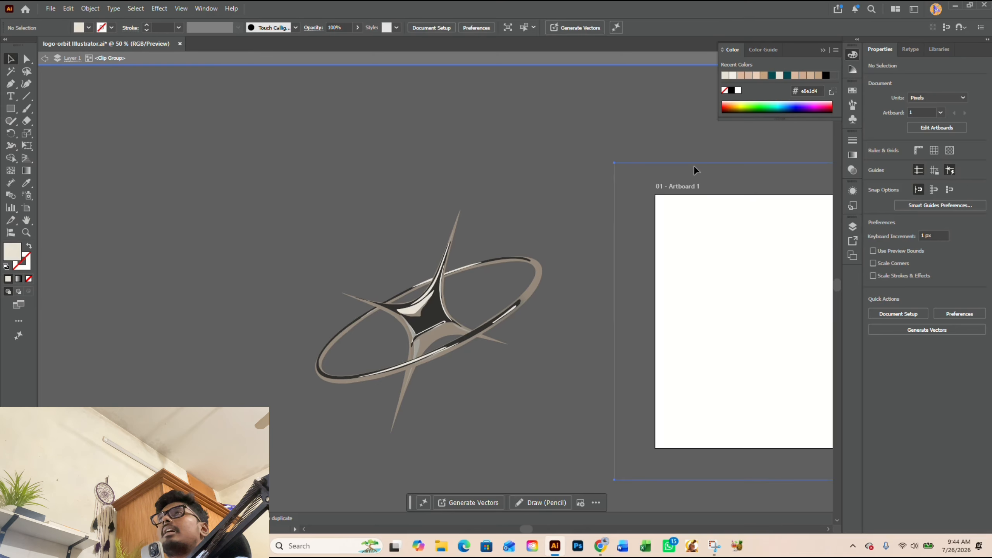
left_click(696, 165)
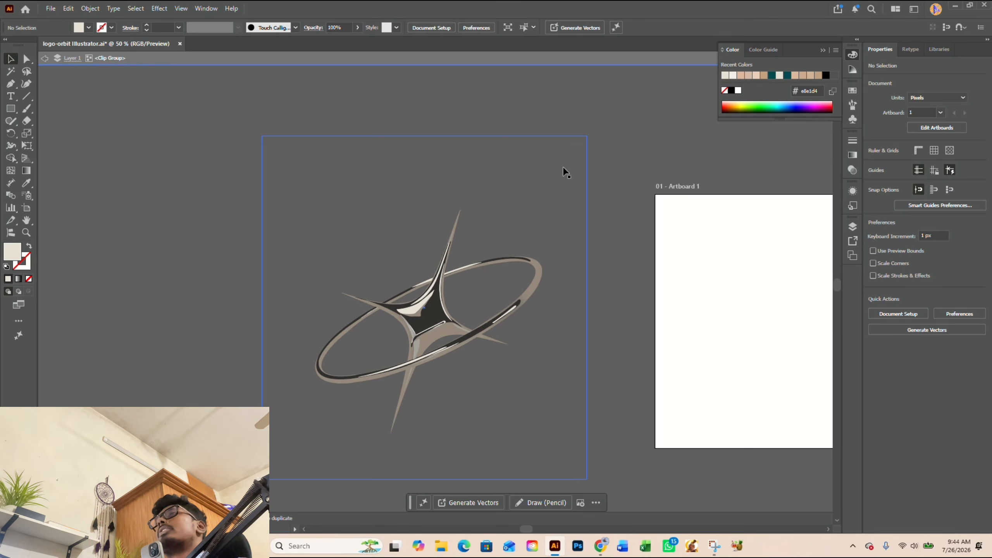
scroll(276, 195, "down", 1)
double_click(190, 162)
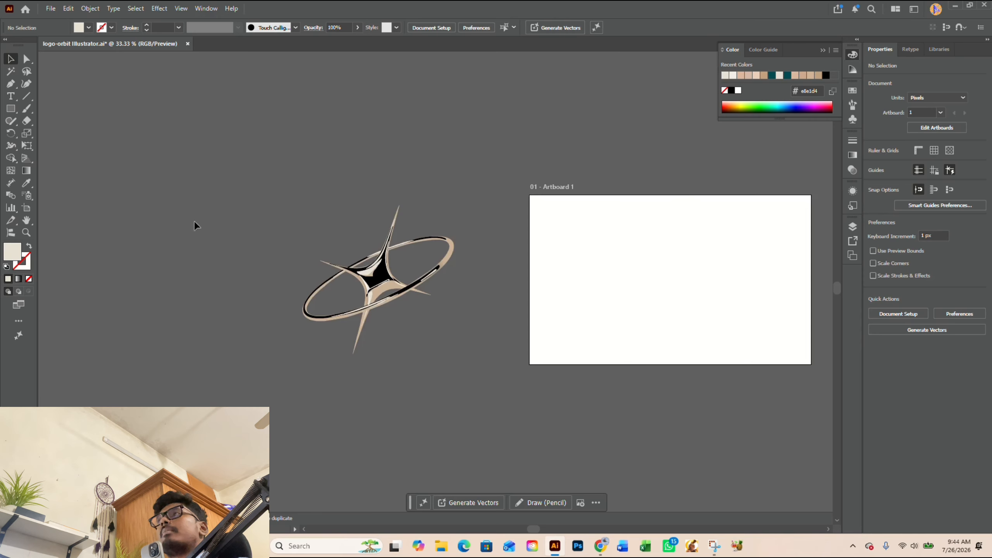
Step: Release the clipping mask of the cream highlight group and select its cream rectangle separately
scroll(222, 240, "up", 1)
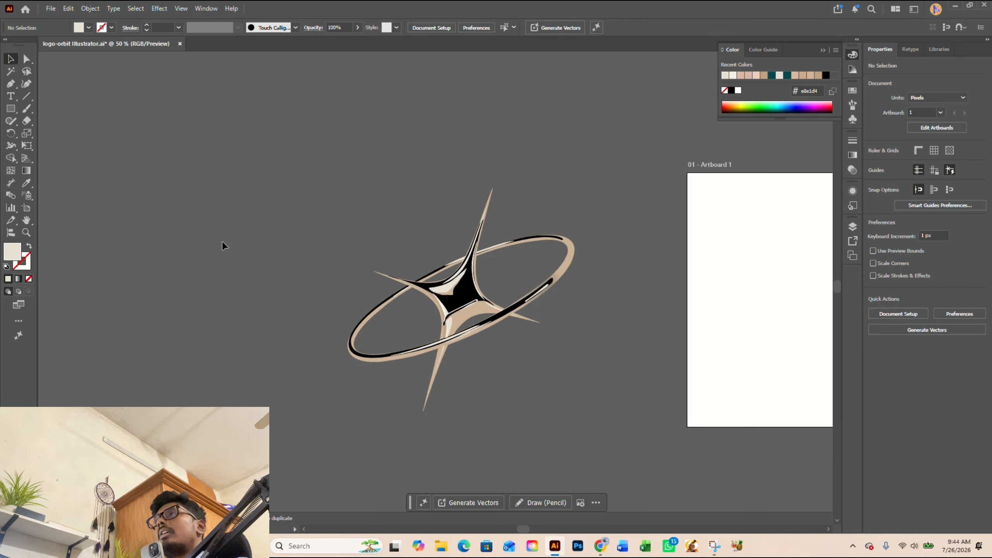
right_click(450, 288)
left_click(492, 393)
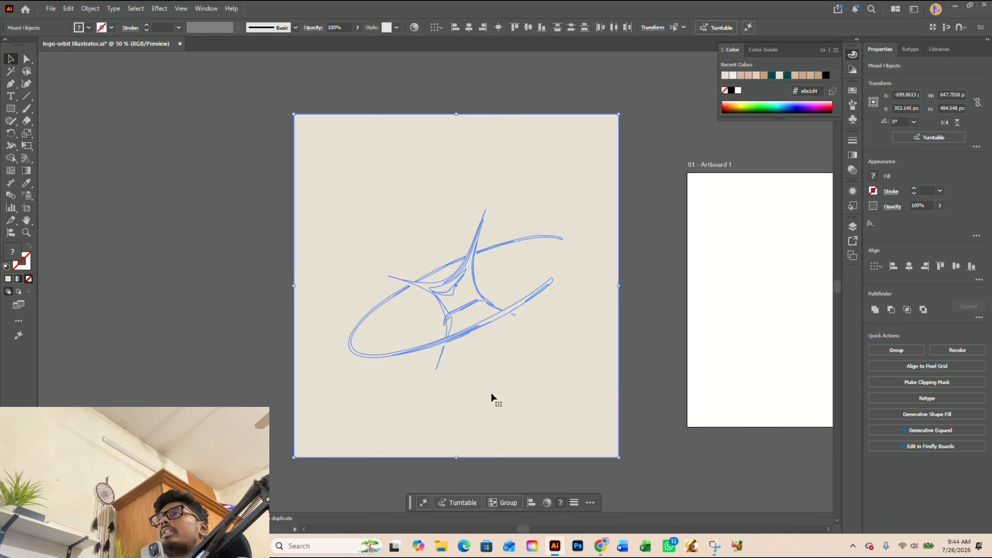
left_click(682, 282)
left_click(584, 151)
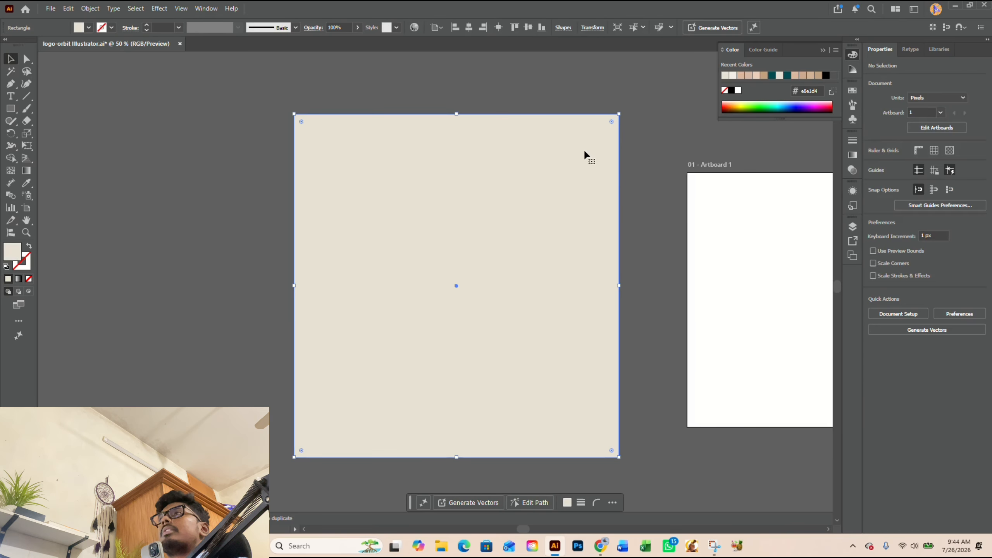
Step: Preview a brown fill of b77916 on the rectangle, cancel the colour change, and undo the clipping mask release
double_click(12, 251)
left_click_drag(158, 207, 189, 174)
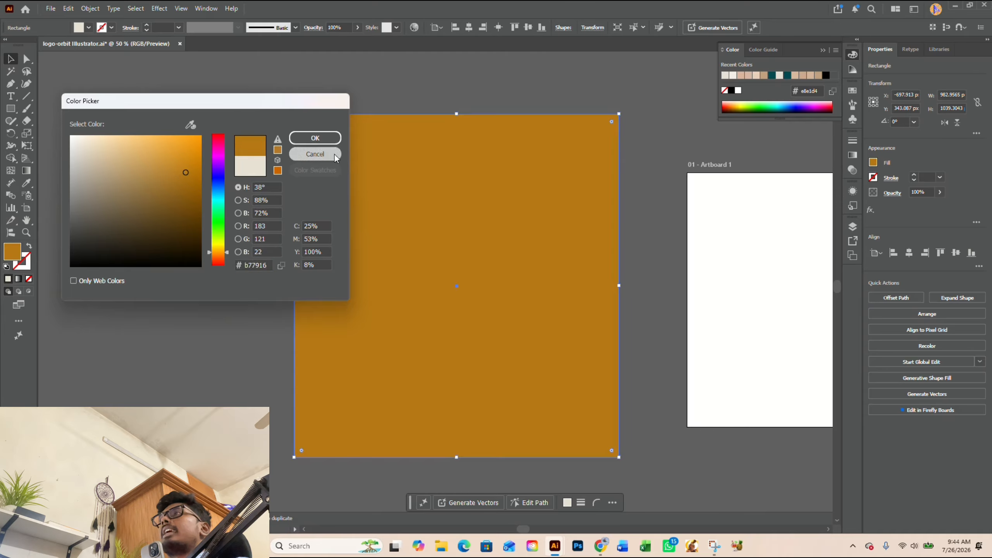
left_click(315, 154)
key("ctrl+z")
left_click(612, 165)
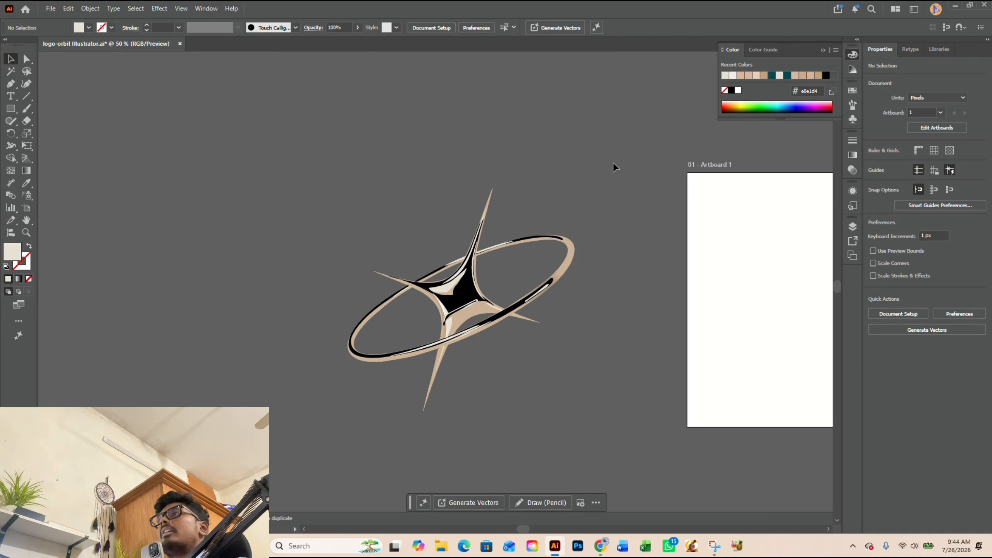
key("ctrl+z")
left_click(282, 160)
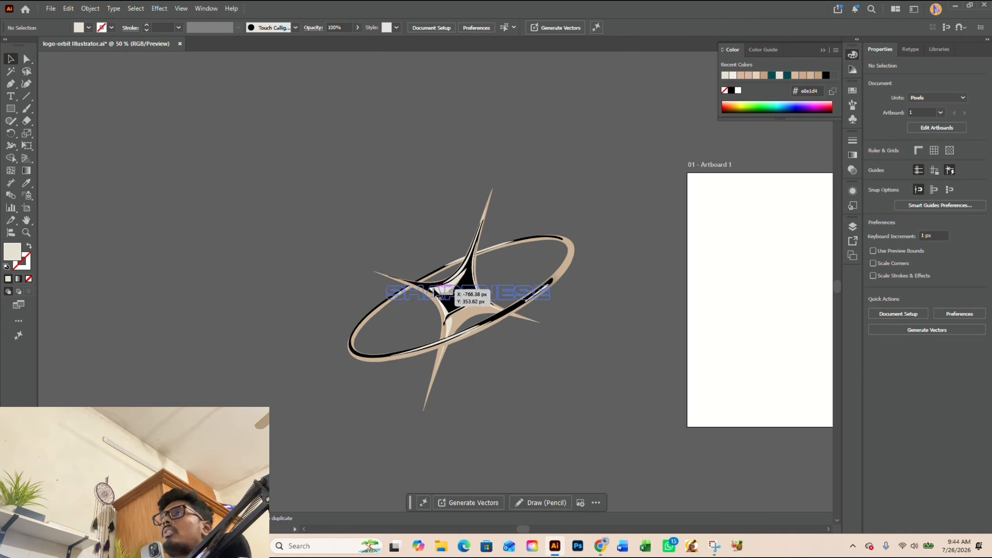
Step: Select the invisible SHAPENESE wordmark and the script tagline over the symbol and raise their opacity to full
left_click(449, 301)
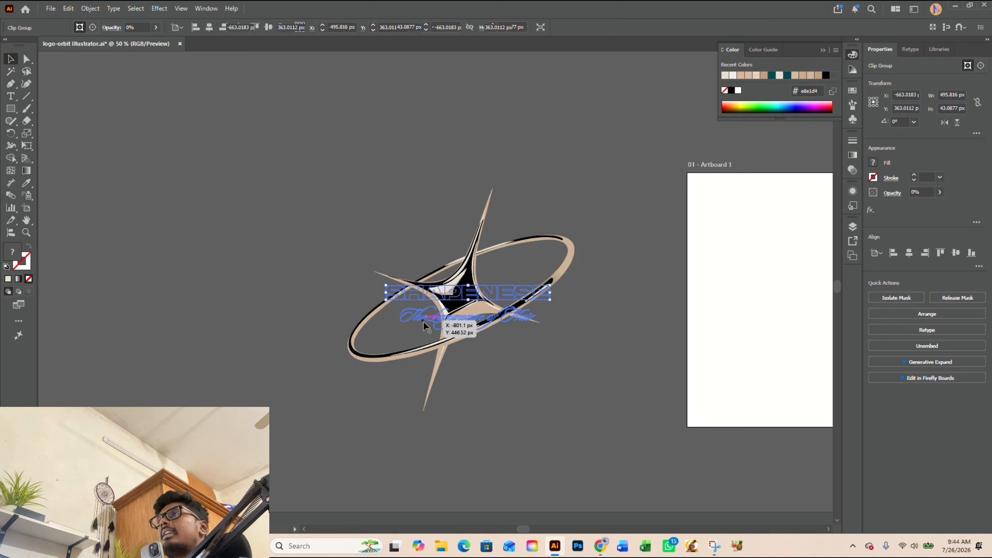
left_click(156, 27)
left_click_drag(114, 40, 182, 42)
left_click(716, 349)
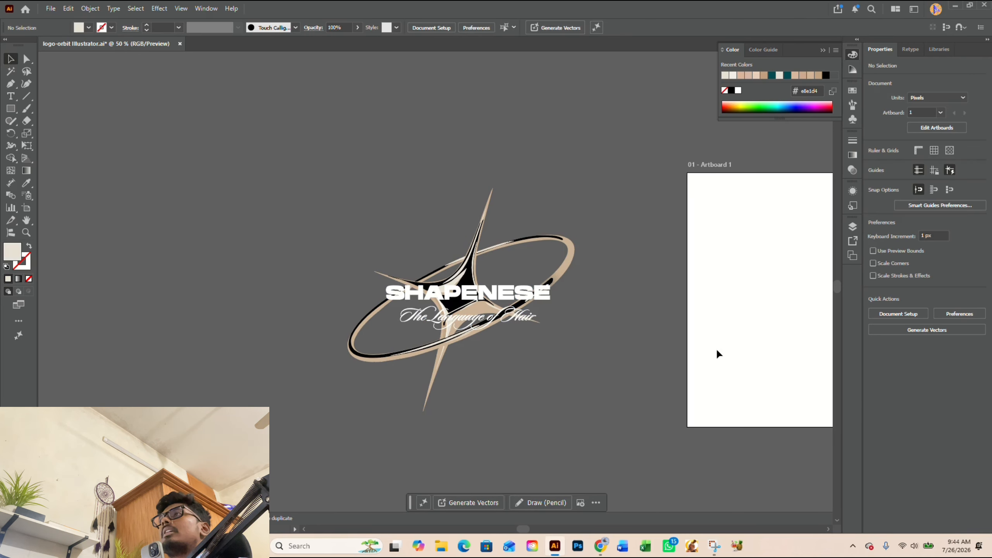
scroll(273, 234, "down", 1)
scroll(363, 242, "up", 3)
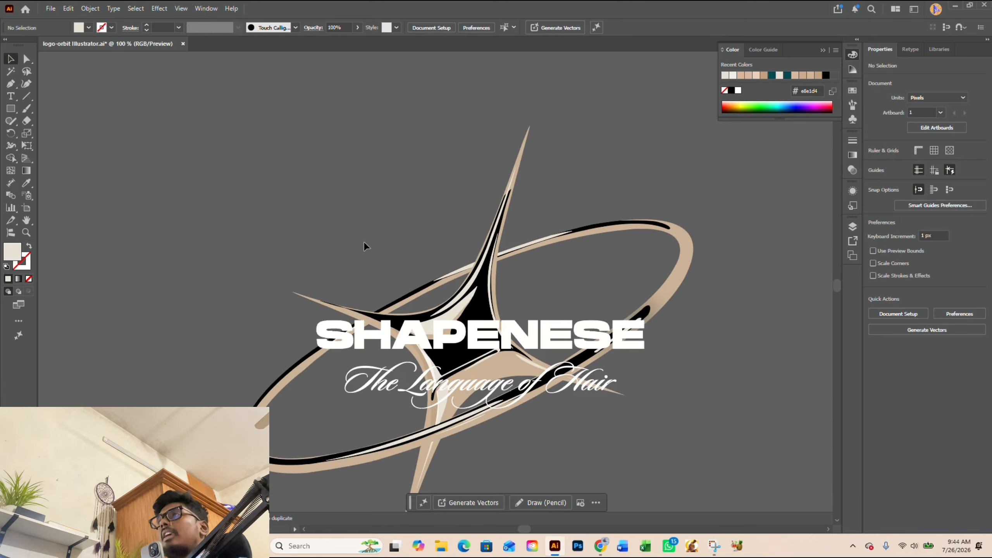
scroll(286, 222, "down", 2)
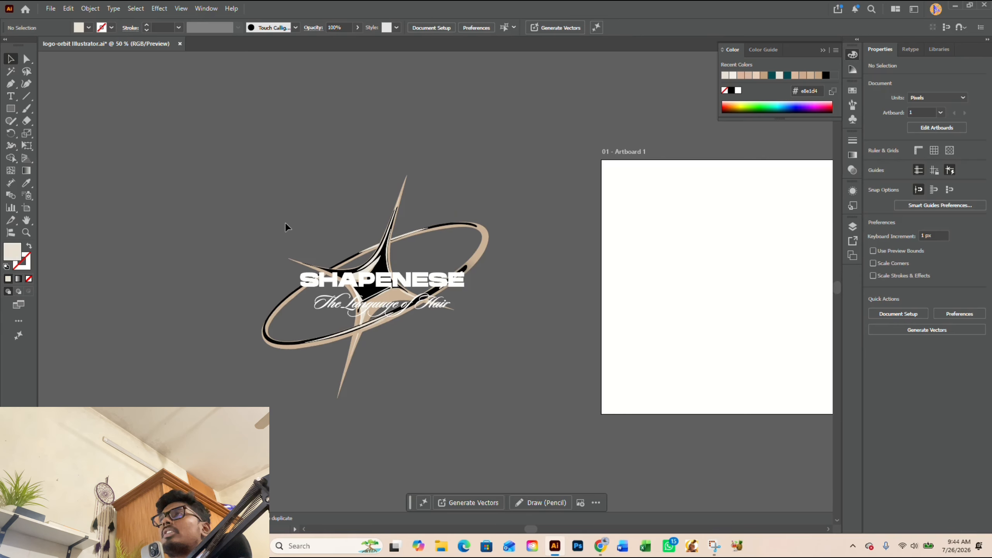